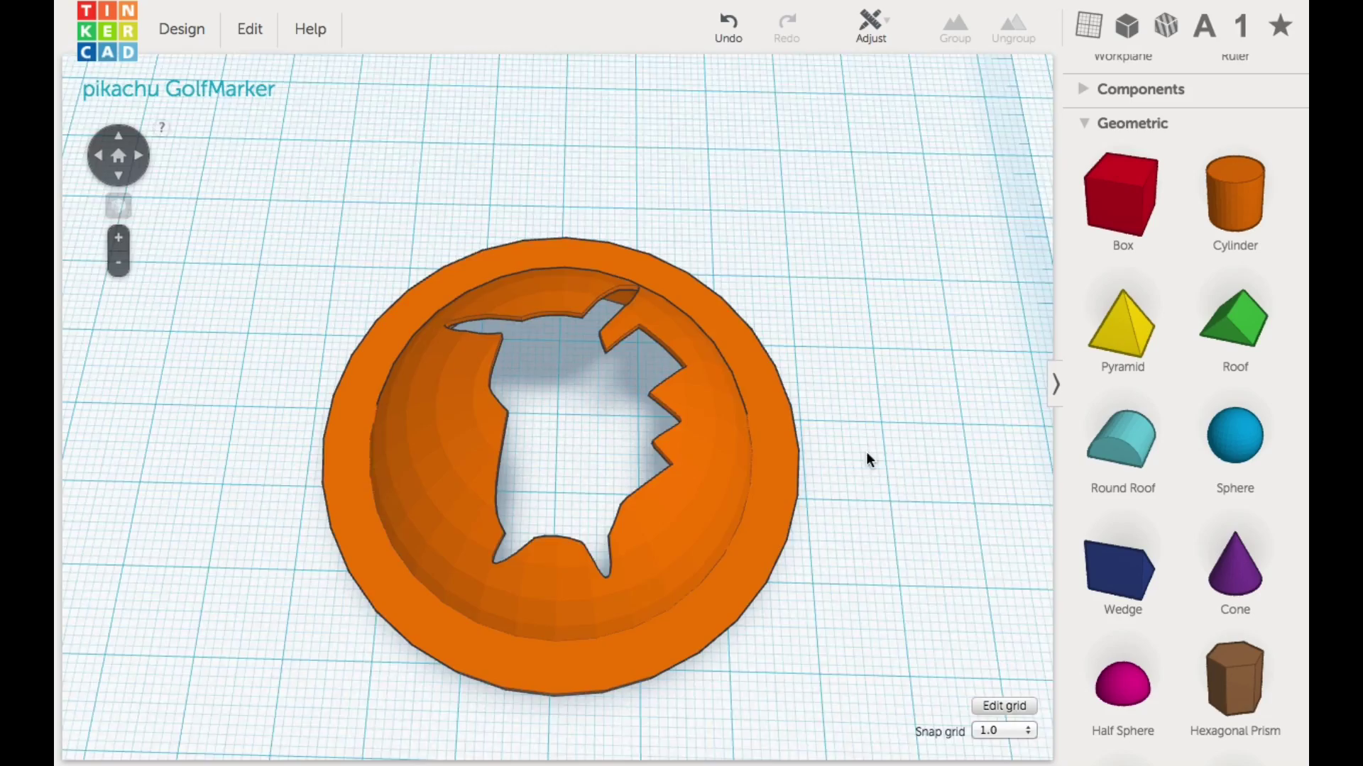
Step: Place a ruler on the workplane beside the marker
mouse_move(866, 451)
right_down()
mouse_move(870, 529)
mouse_move(702, 295)
mouse_move(617, 206)
mouse_move(833, 296)
mouse_move(906, 435)
mouse_move(880, 441)
right_up()
scroll(880, 441, down, 3)
key(r)
click(862, 419)
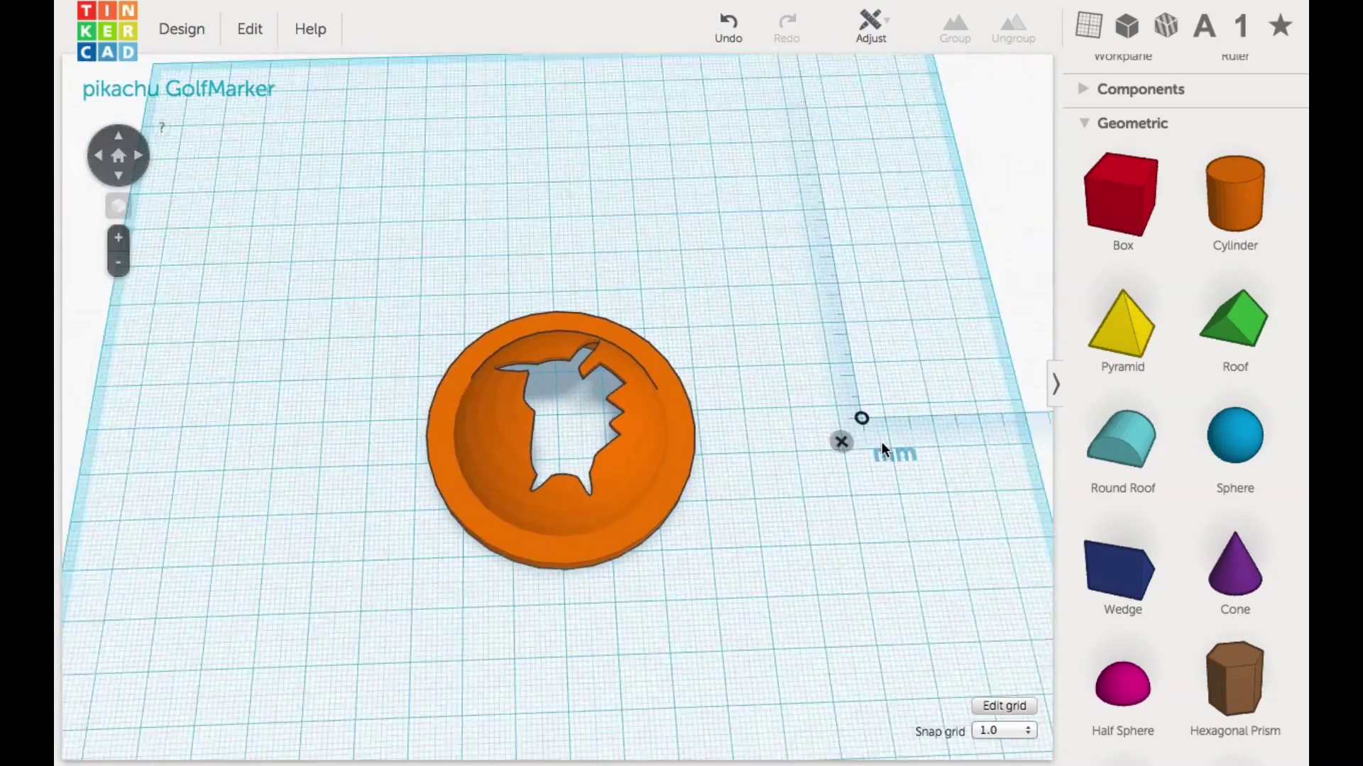
scroll(596, 508, up, 4)
Step: Move the marker to a new spot and ungroup it into its separate shapes
click(575, 286)
drag(574, 286, 588, 271)
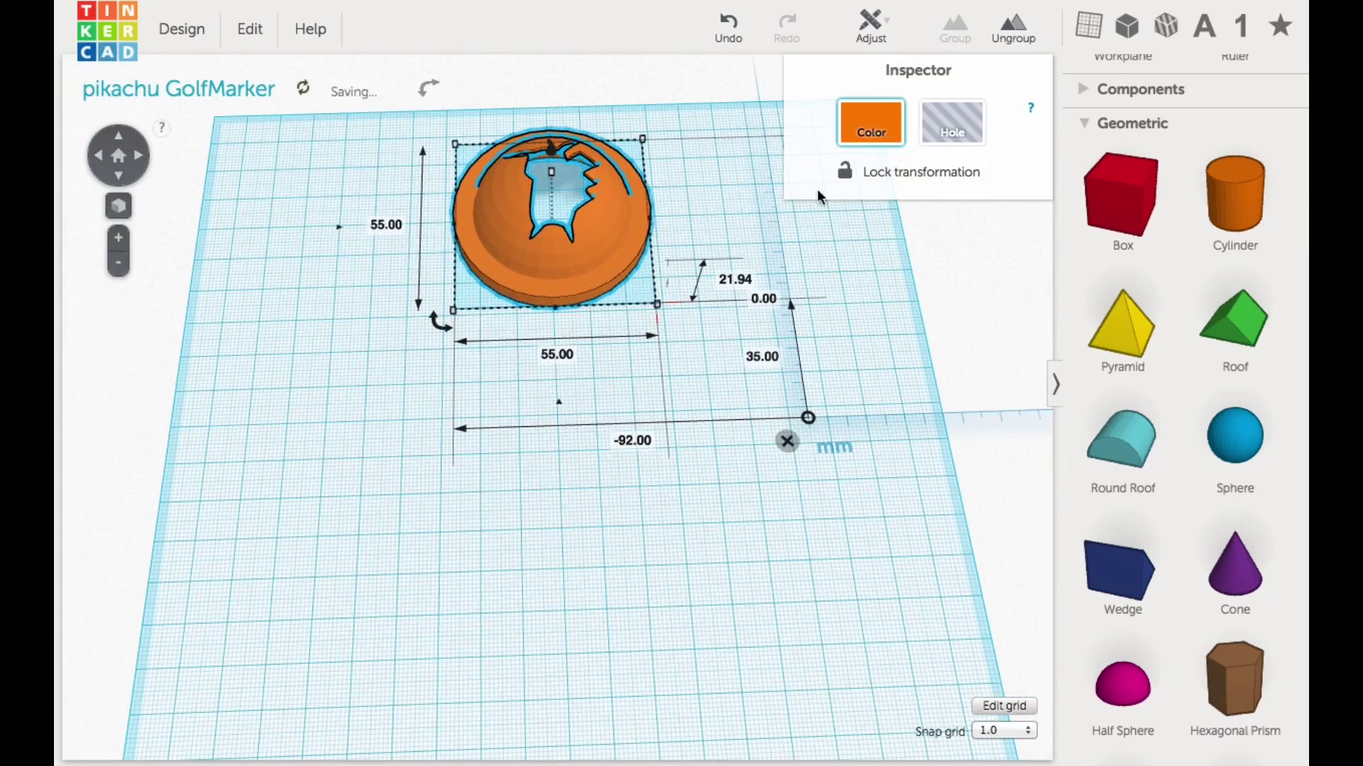
click(1019, 34)
Step: Inspect the orange ring, magenta half sphere, Pikachu hole and grey 45 mm sphere hole
click(523, 285)
click(511, 237)
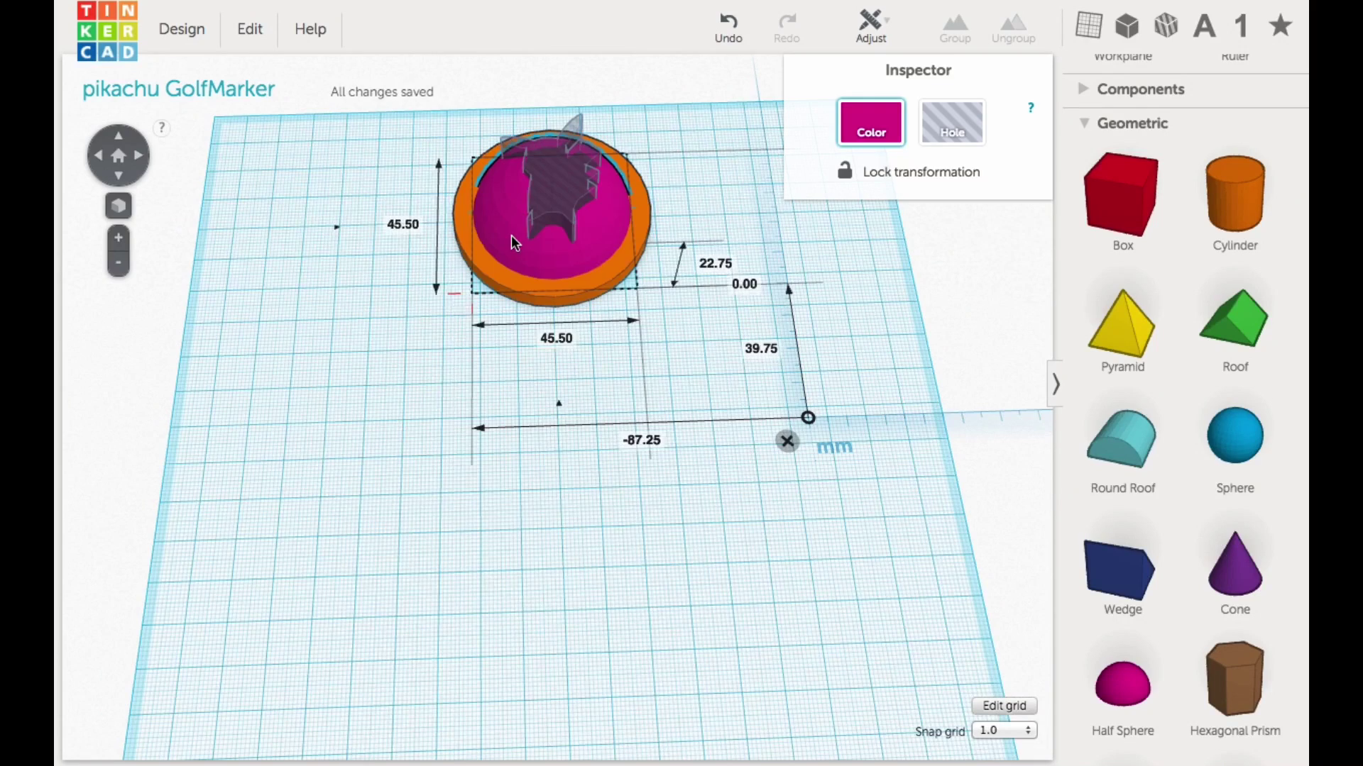
click(560, 186)
right_drag(629, 365, 572, 507)
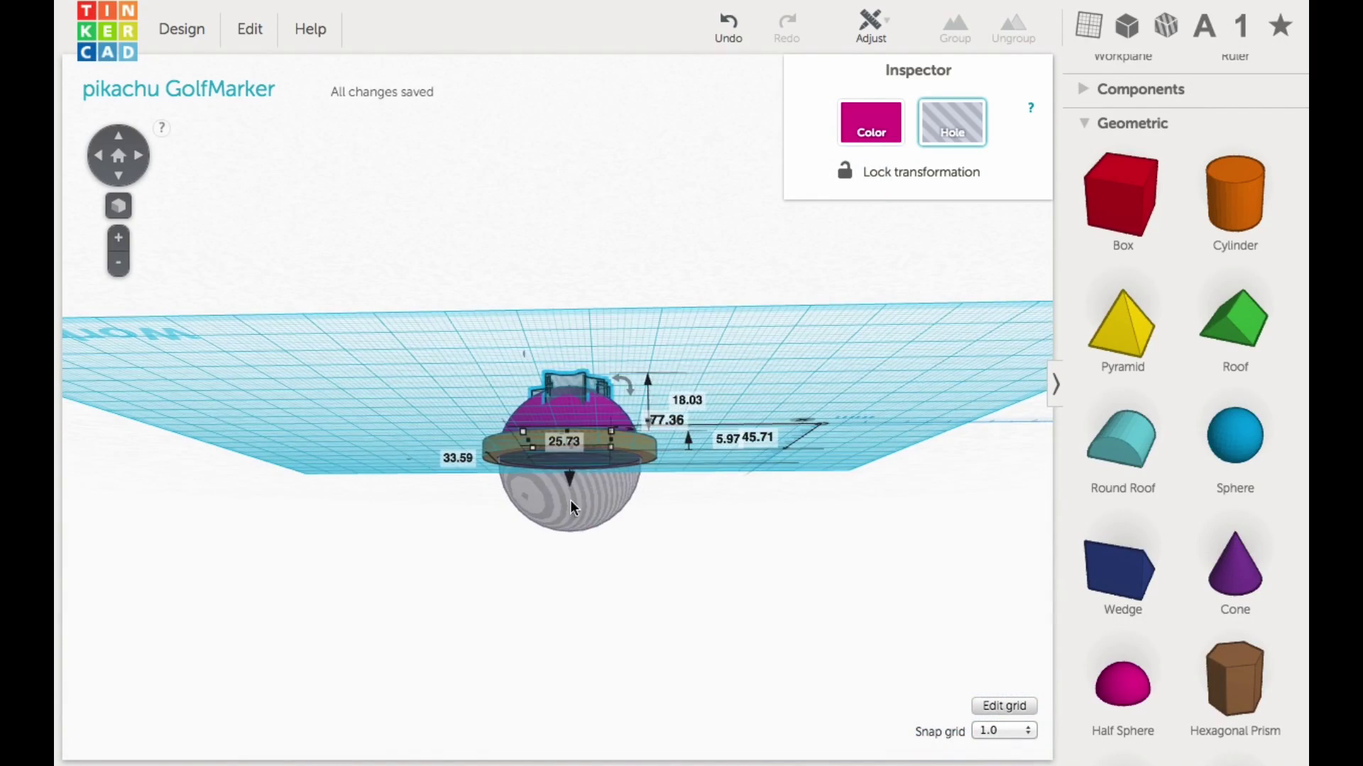
click(572, 507)
right_drag(338, 381, 448, 394)
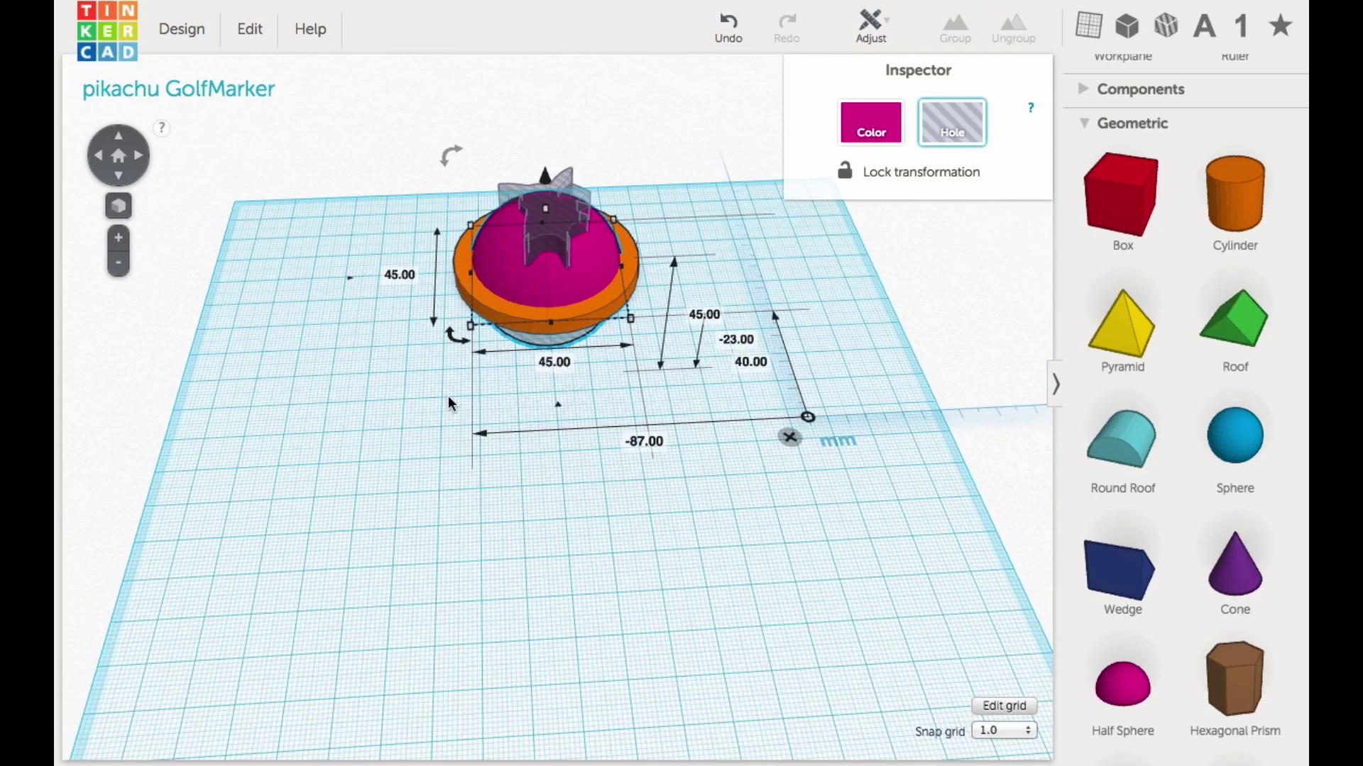
Step: Add a 55 × 55 × 5 mm cylinder disc and move it to an open spot
click(487, 306)
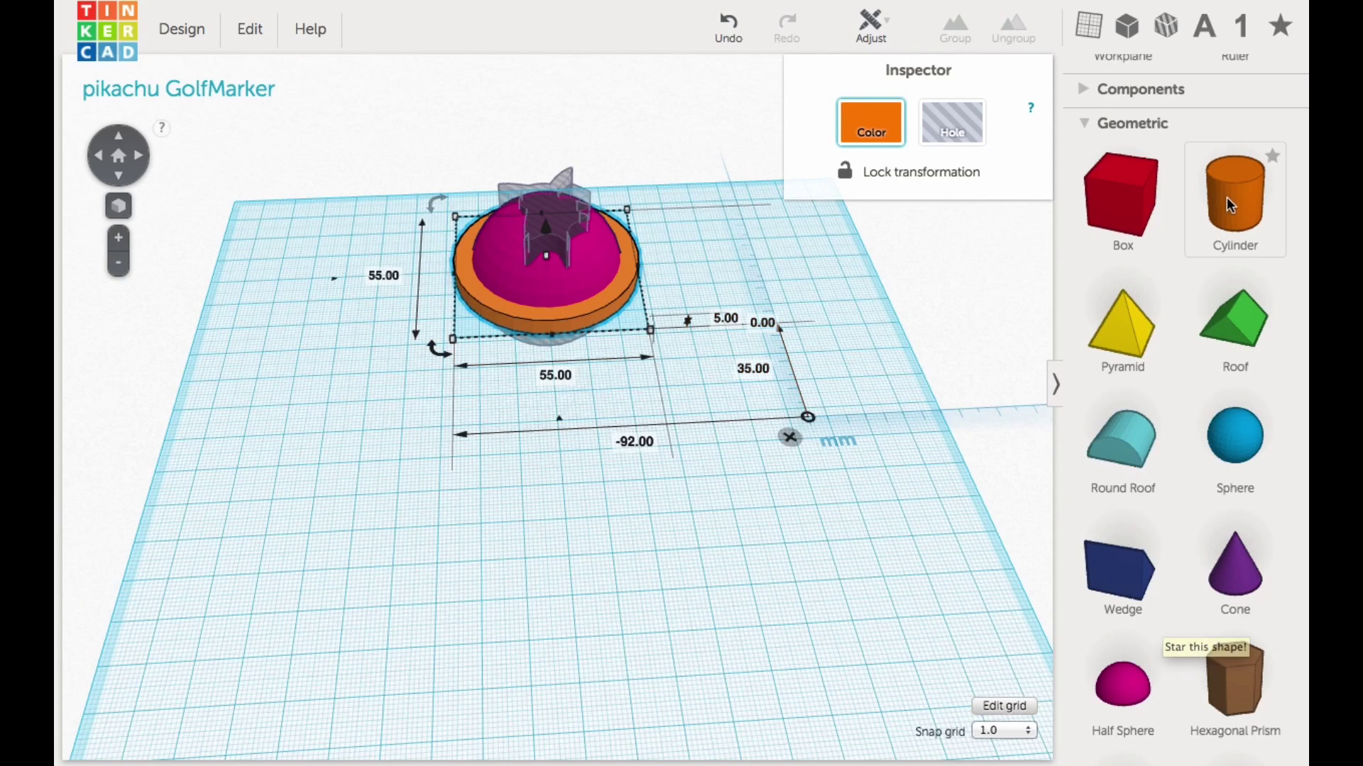
drag(1234, 197, 548, 551)
click(551, 626)
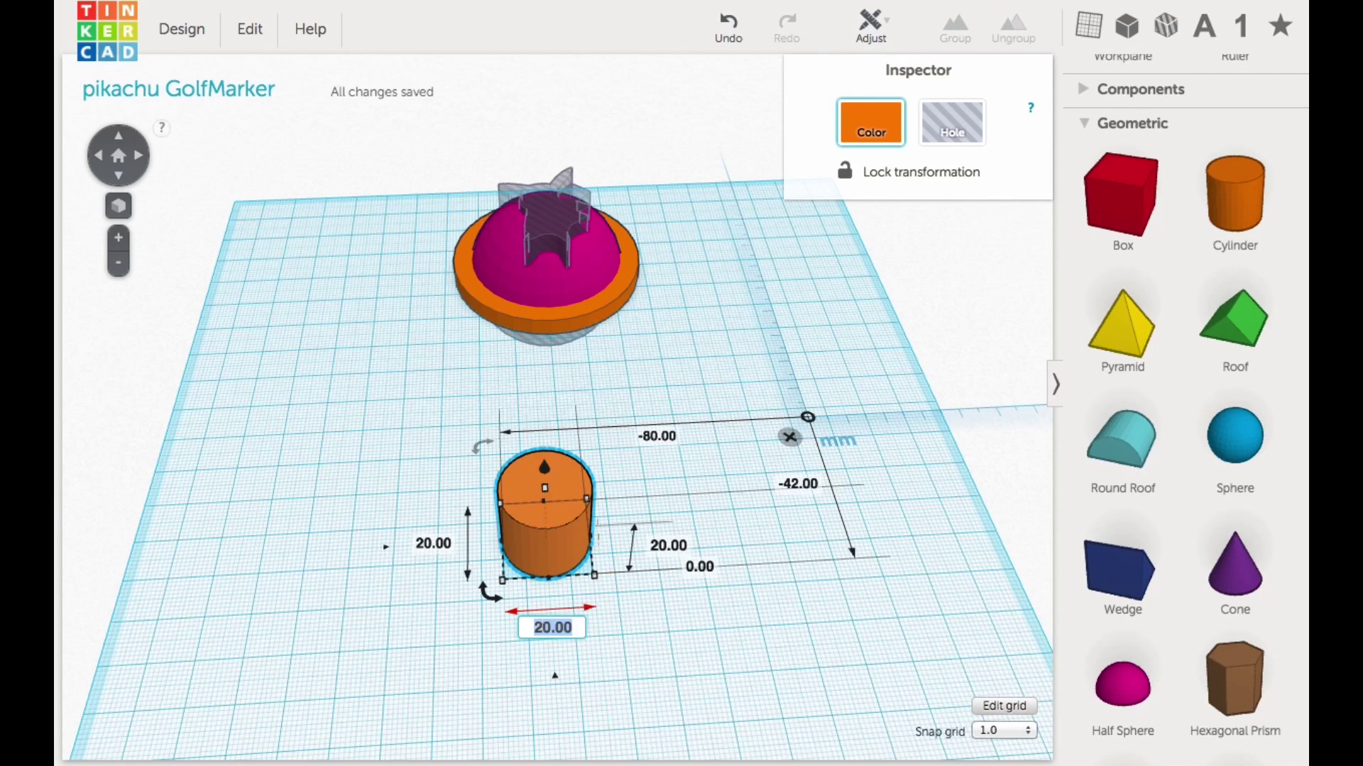
text(55)
key(Tab)
text(55)
key(Tab)
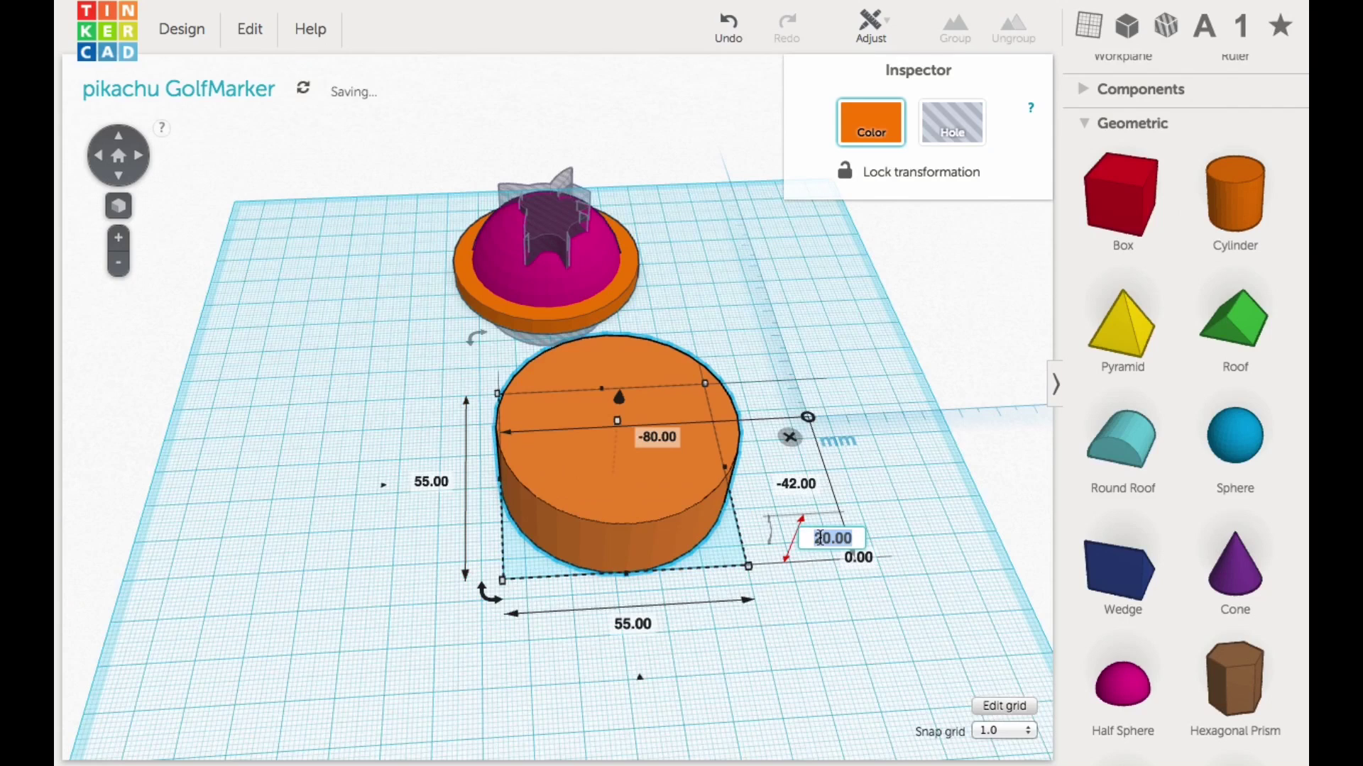
text(5)
drag(611, 534, 587, 568)
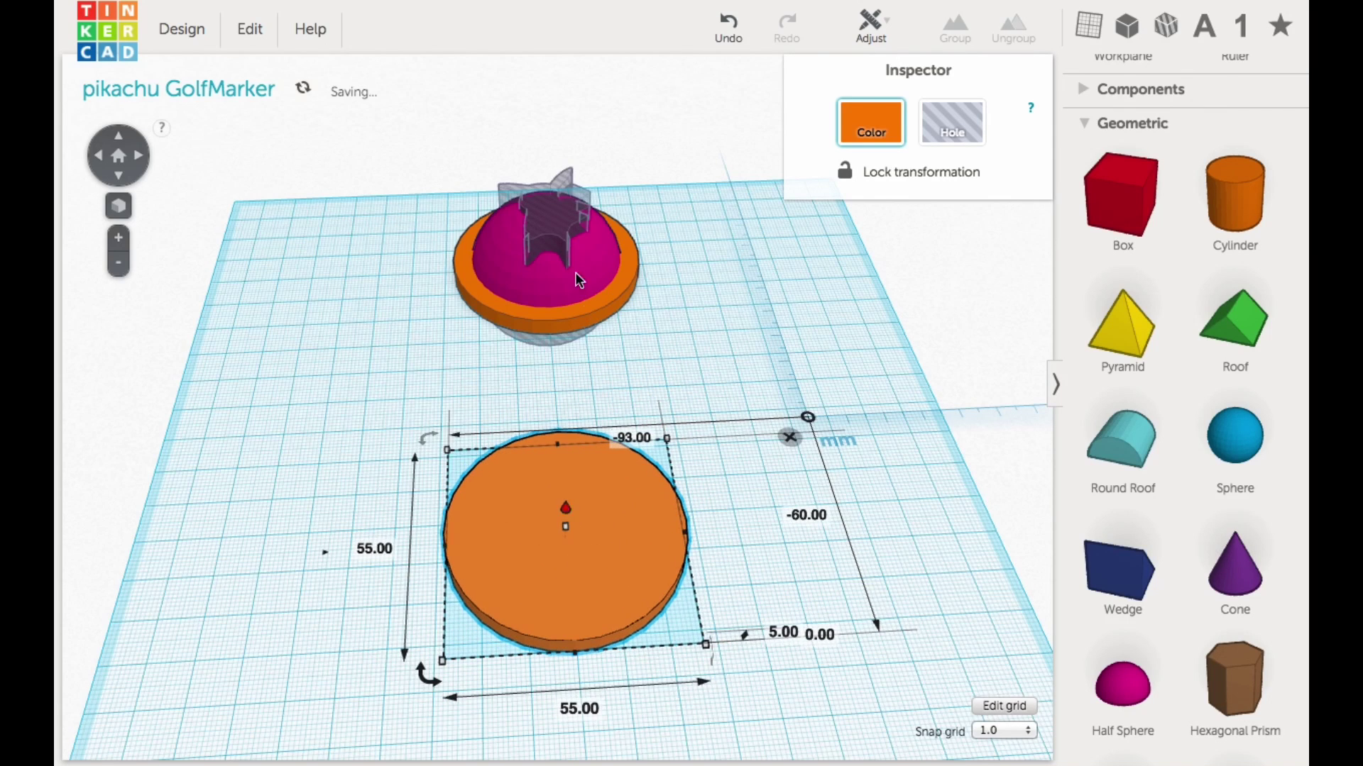
Step: Add a 45.5 × 45.5 × 22.75 mm half sphere and center it on the disc
click(545, 288)
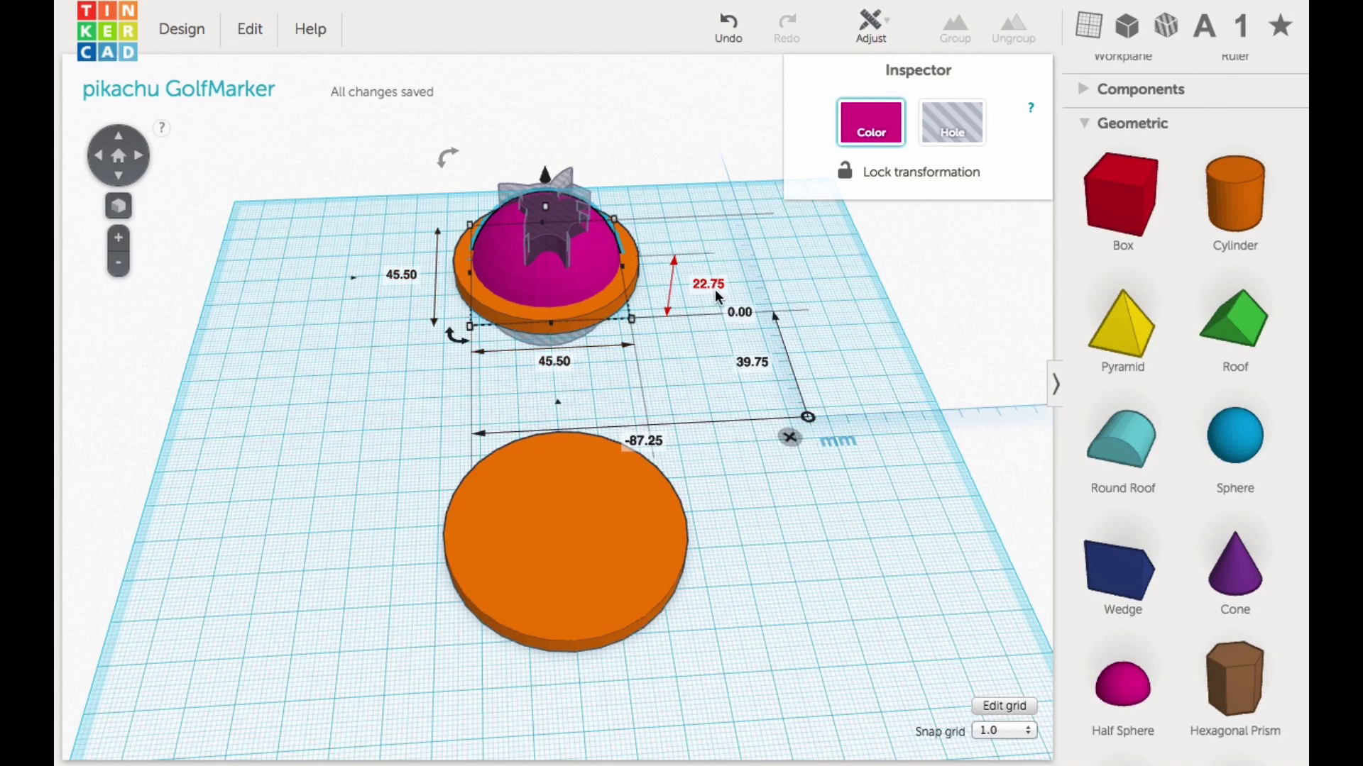
drag(1130, 692, 812, 547)
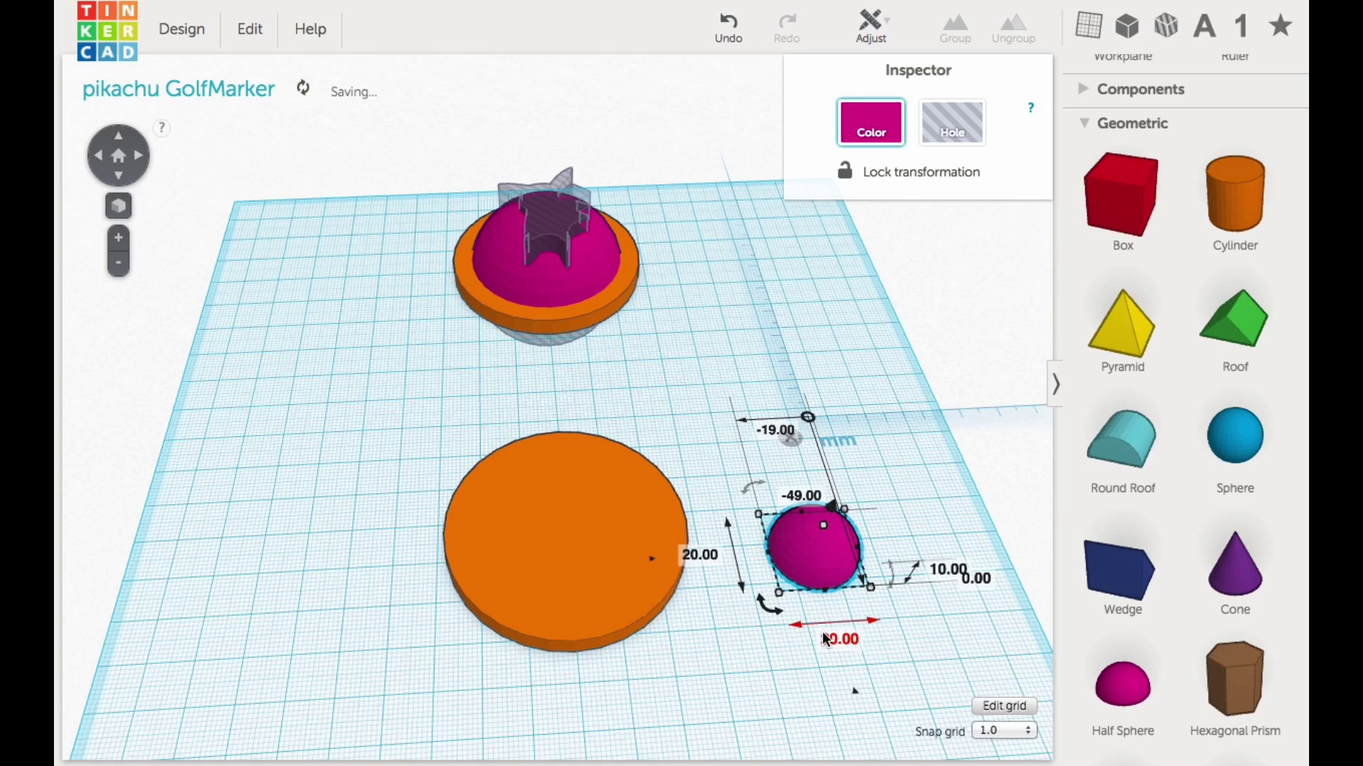
click(832, 640)
text(45.5)
click(700, 556)
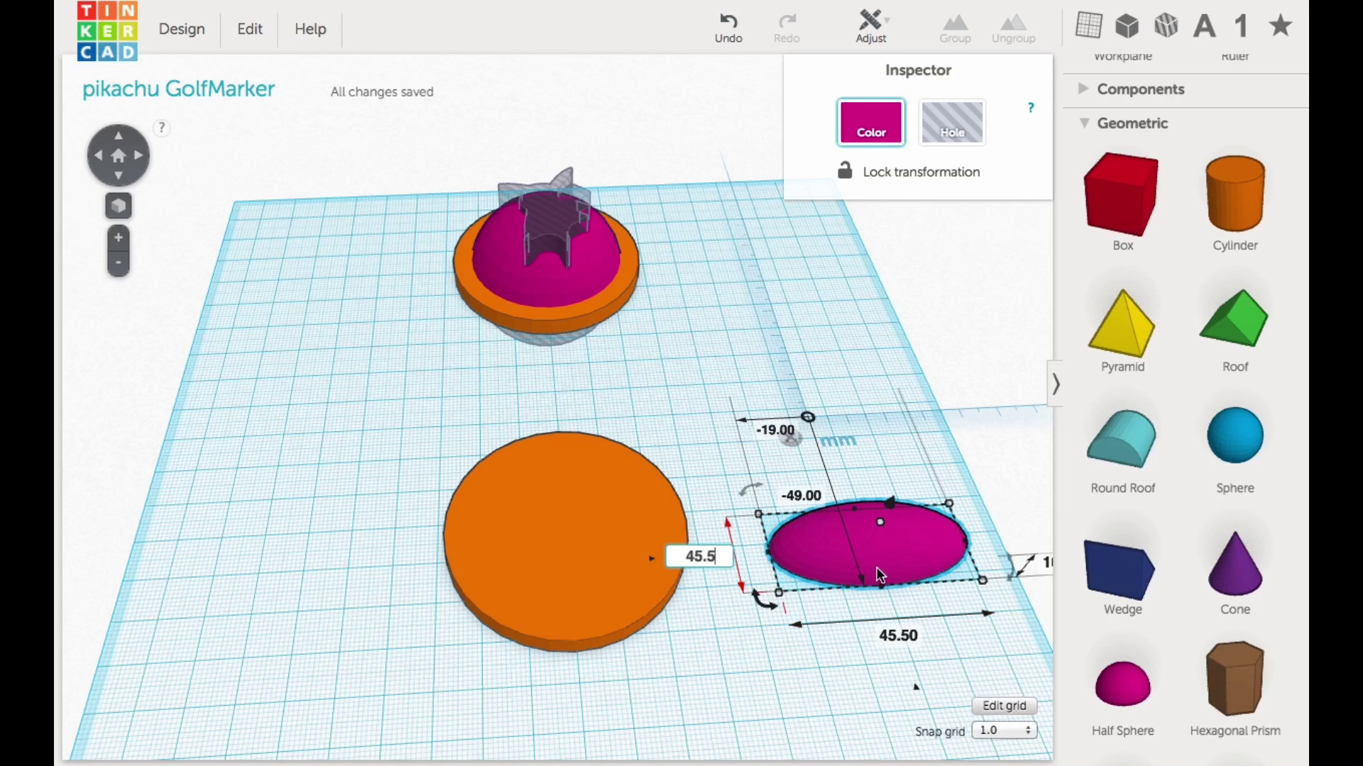
text(45.5)
key(Return)
click(619, 294)
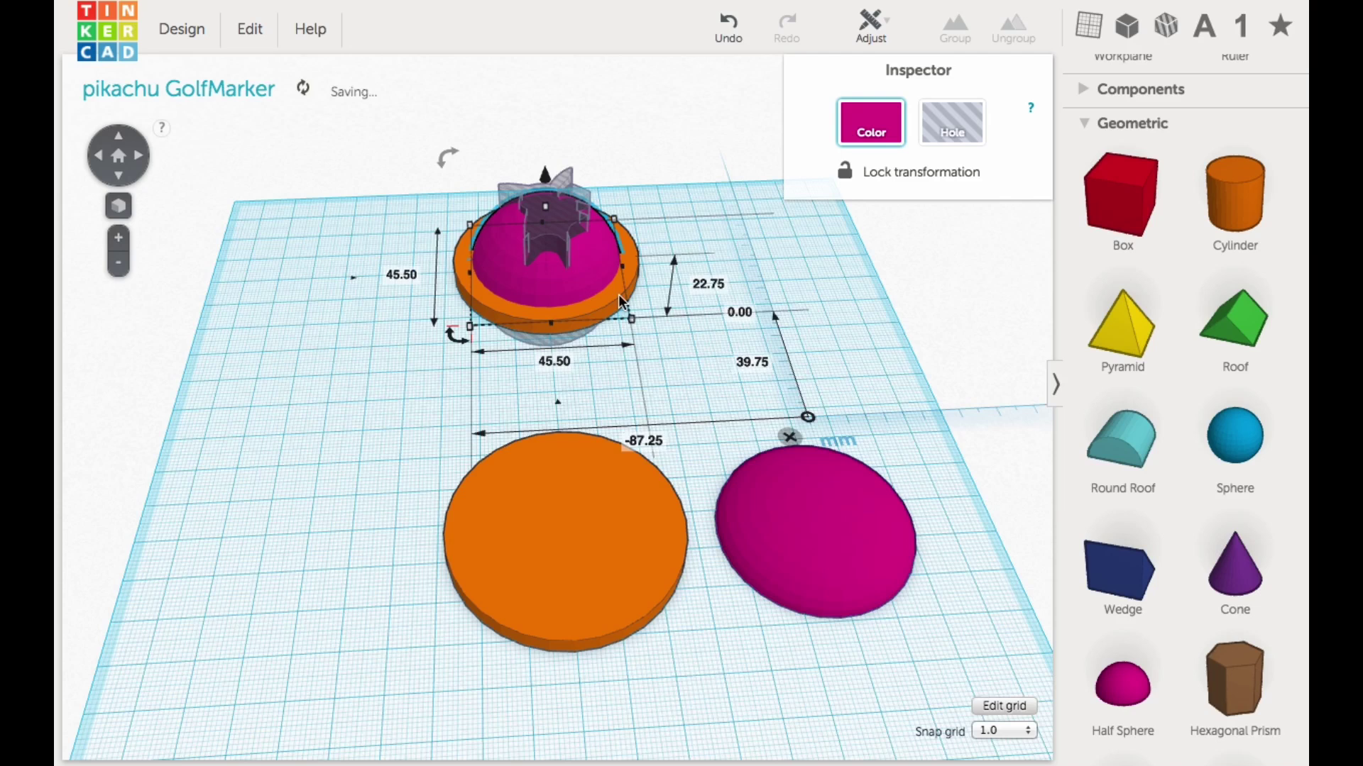
click(832, 547)
text(22.)
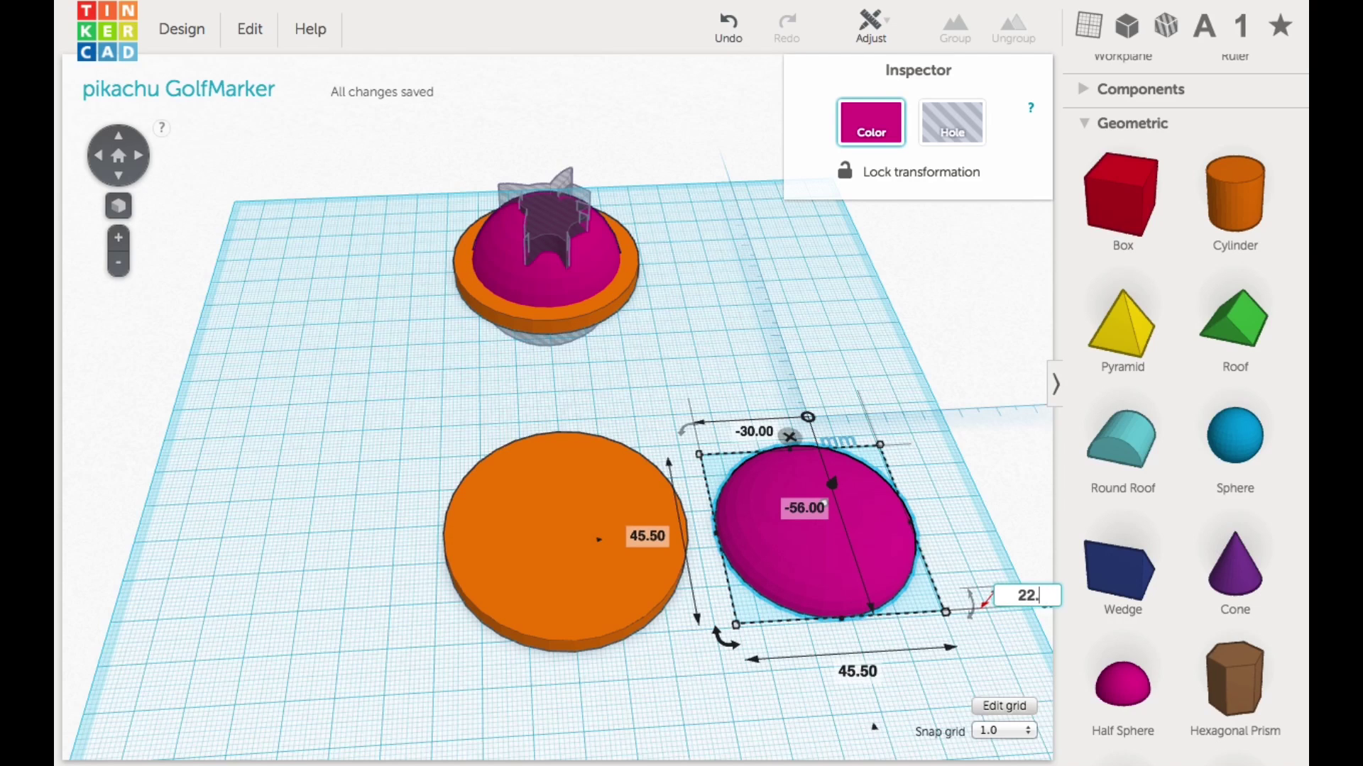
text(75)
drag(896, 583, 608, 578)
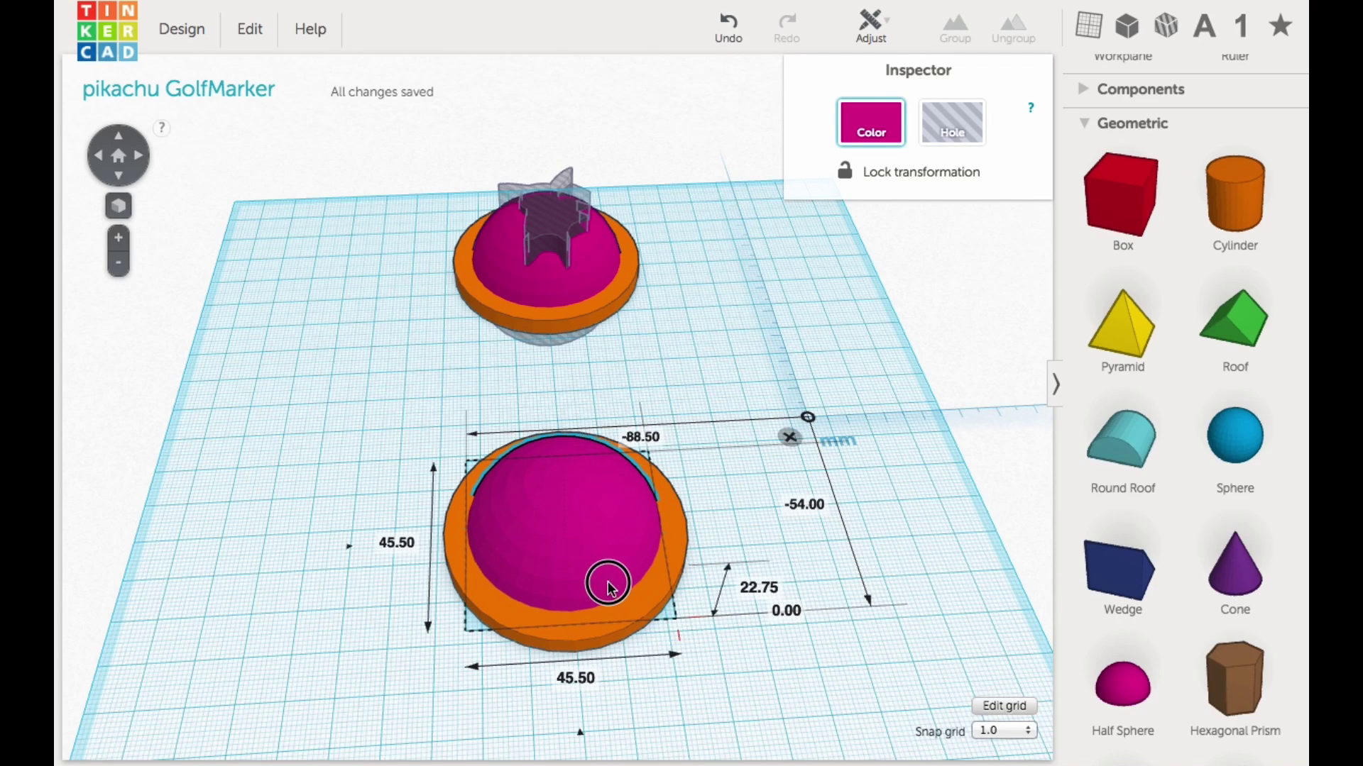
Step: Check the original sphere hole's size from below the workplane
right_drag(819, 644, 625, 497)
click(568, 547)
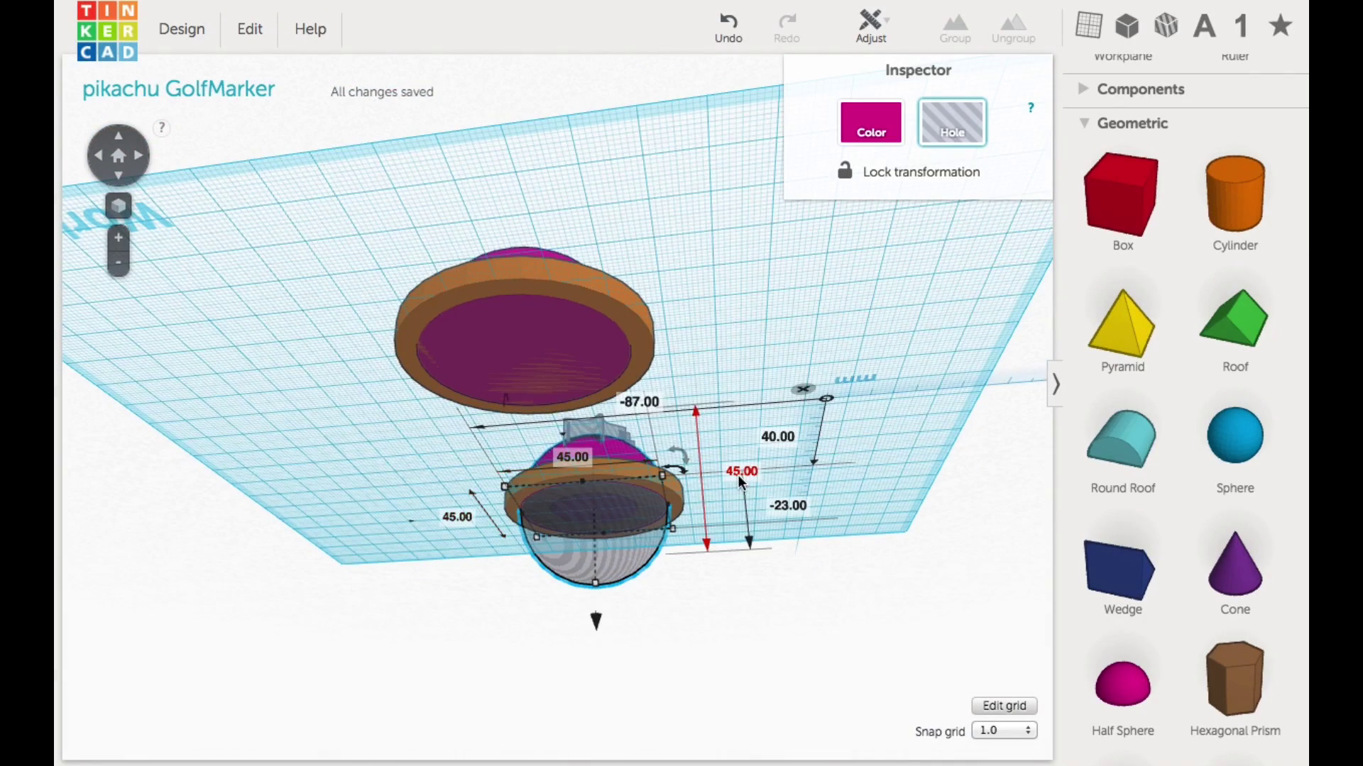
click(713, 274)
right_drag(807, 502, 718, 462)
Step: Add a 45 mm sphere at -23 mm elevation and make it a hole
drag(1202, 439, 745, 549)
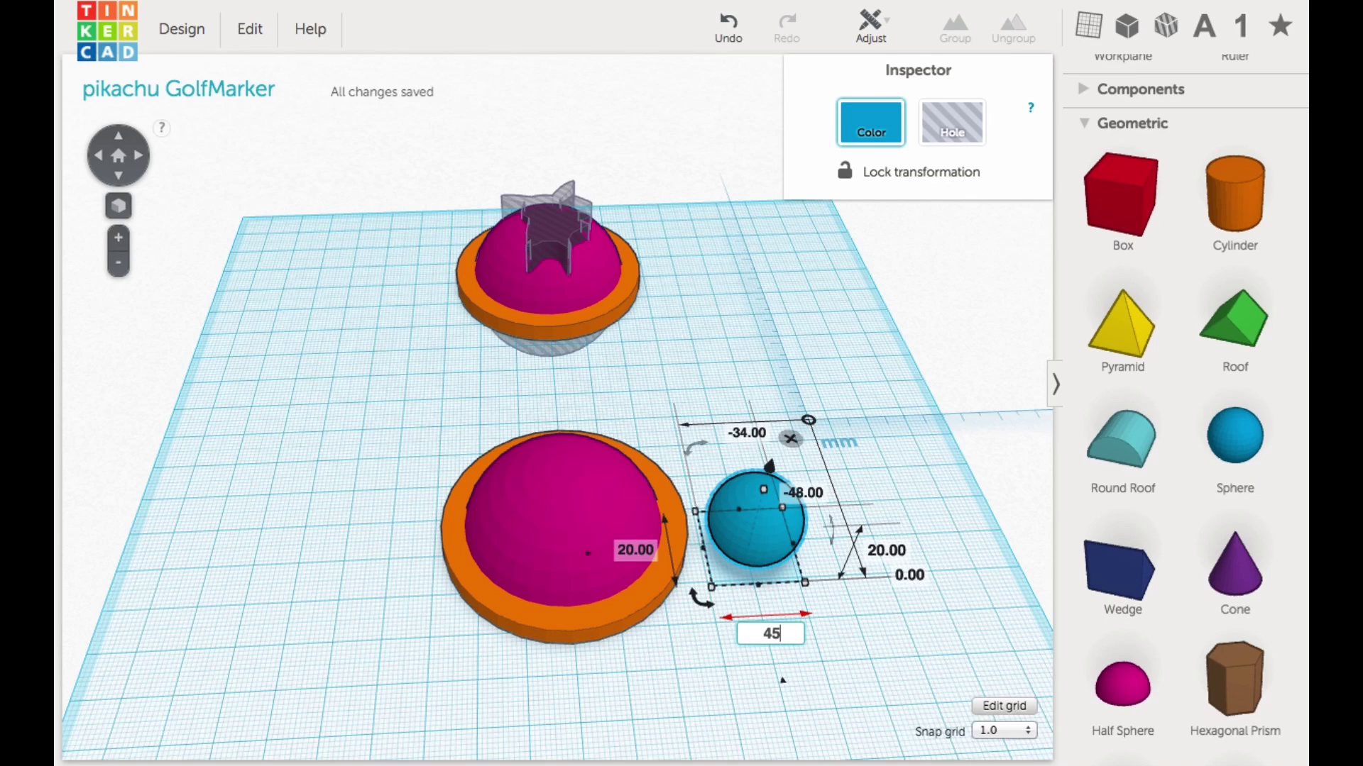
click(623, 556)
text(45)
key(Tab)
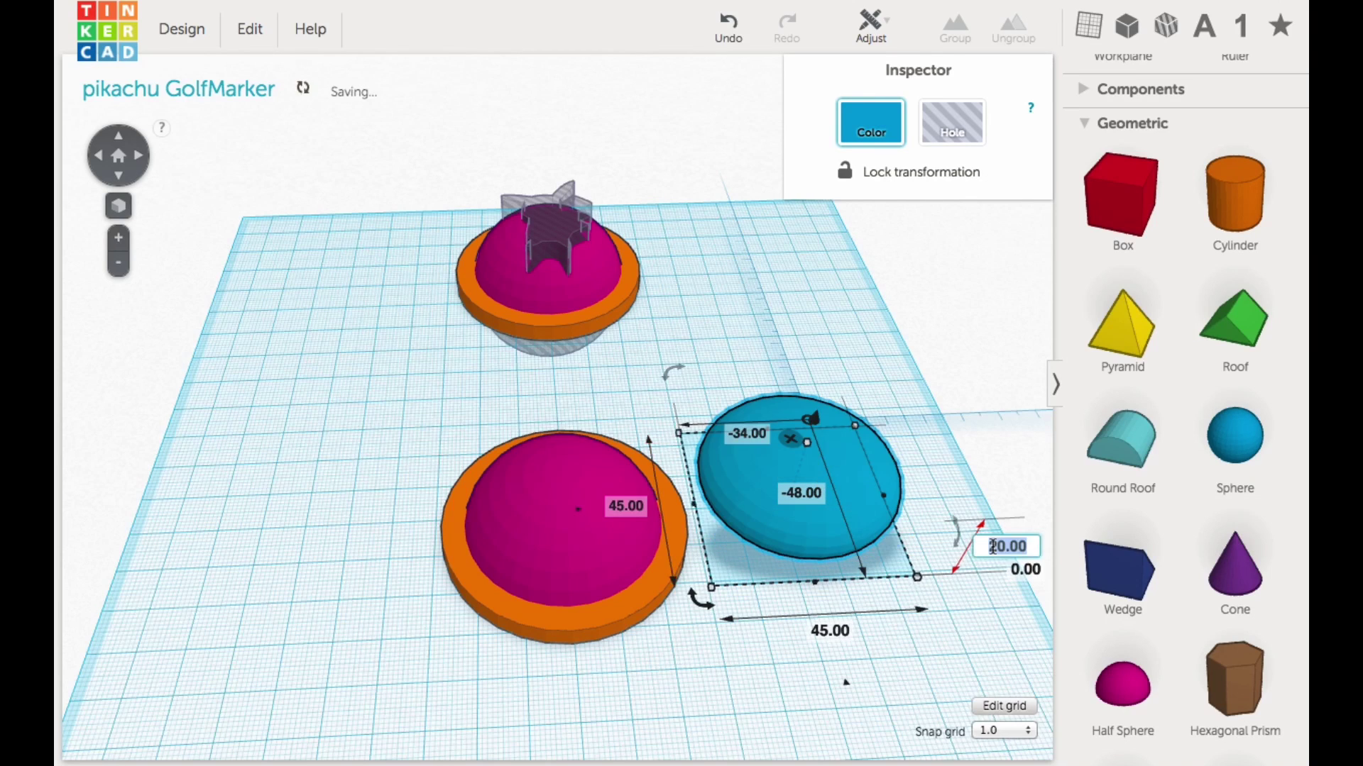
text(45)
key(Return)
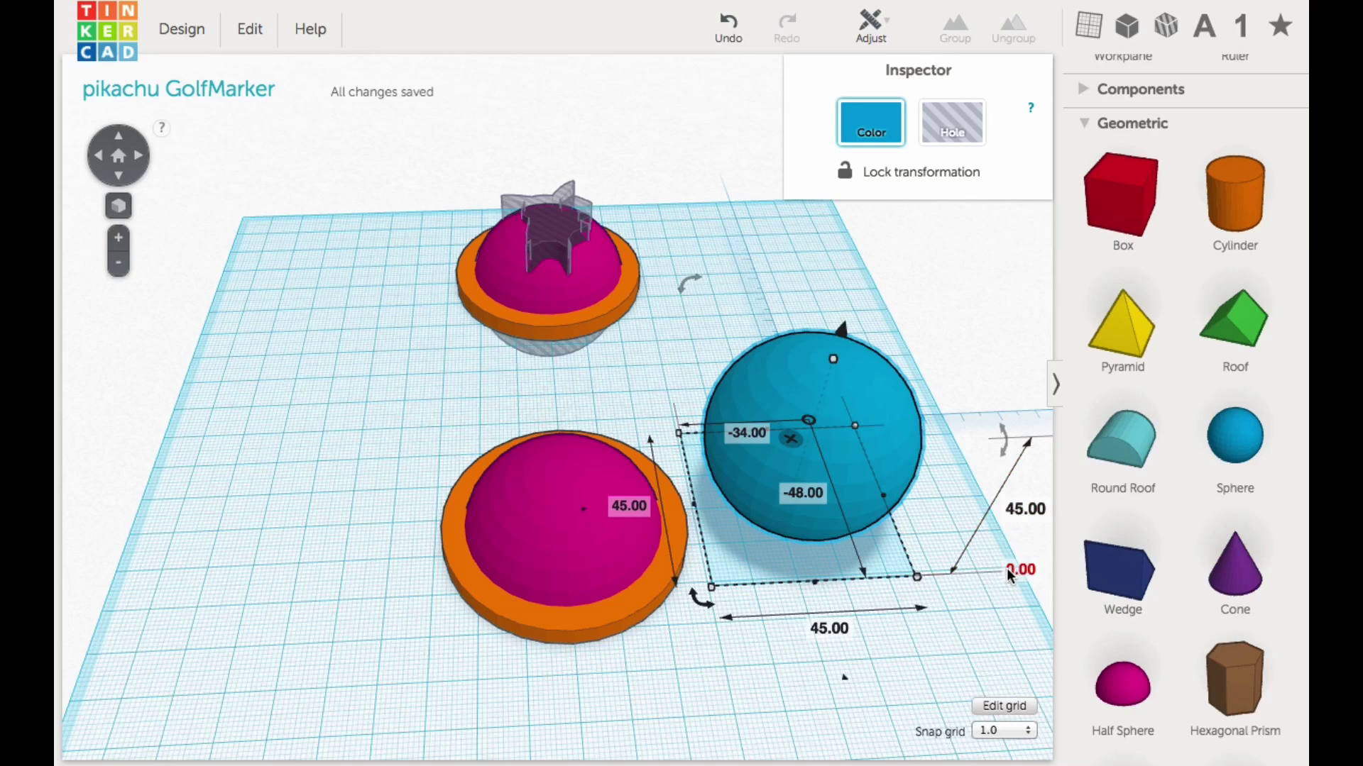
text(-23)
key(Return)
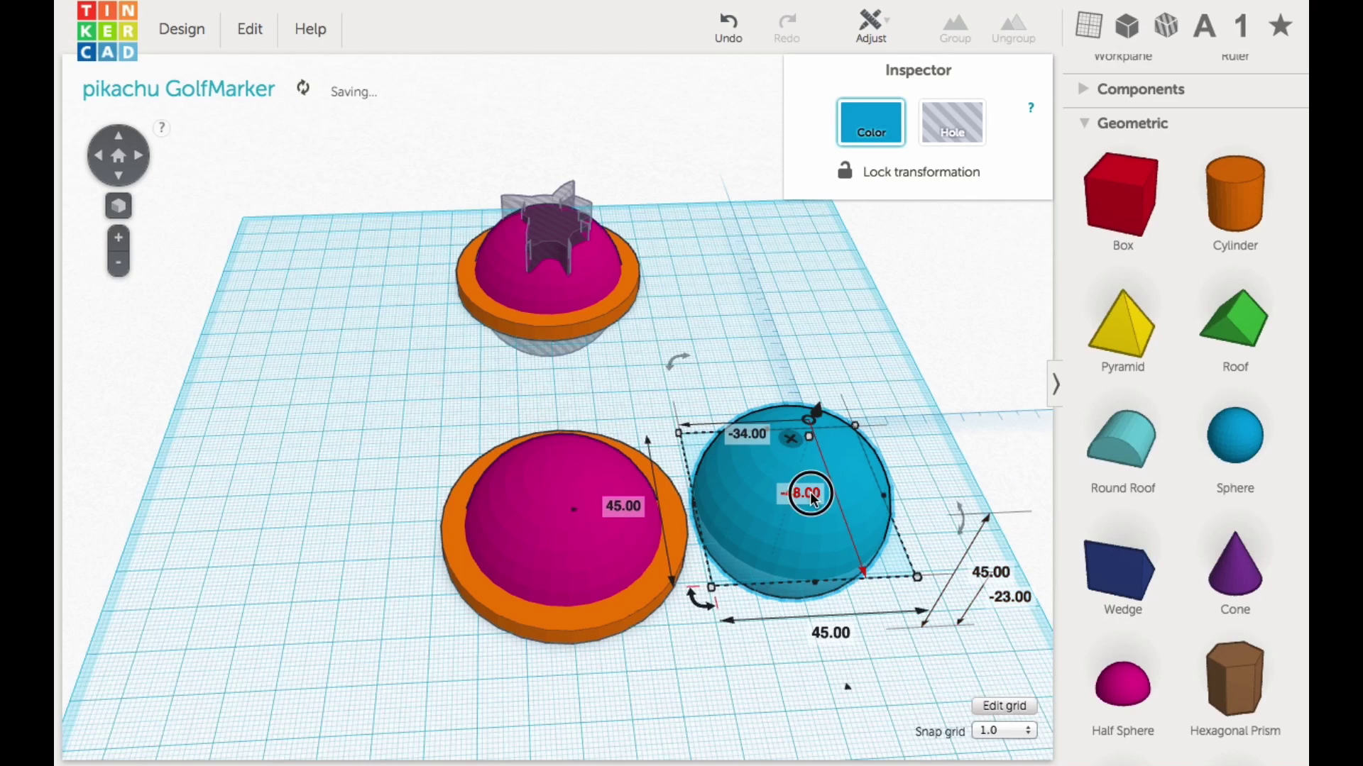
click(952, 122)
click(873, 399)
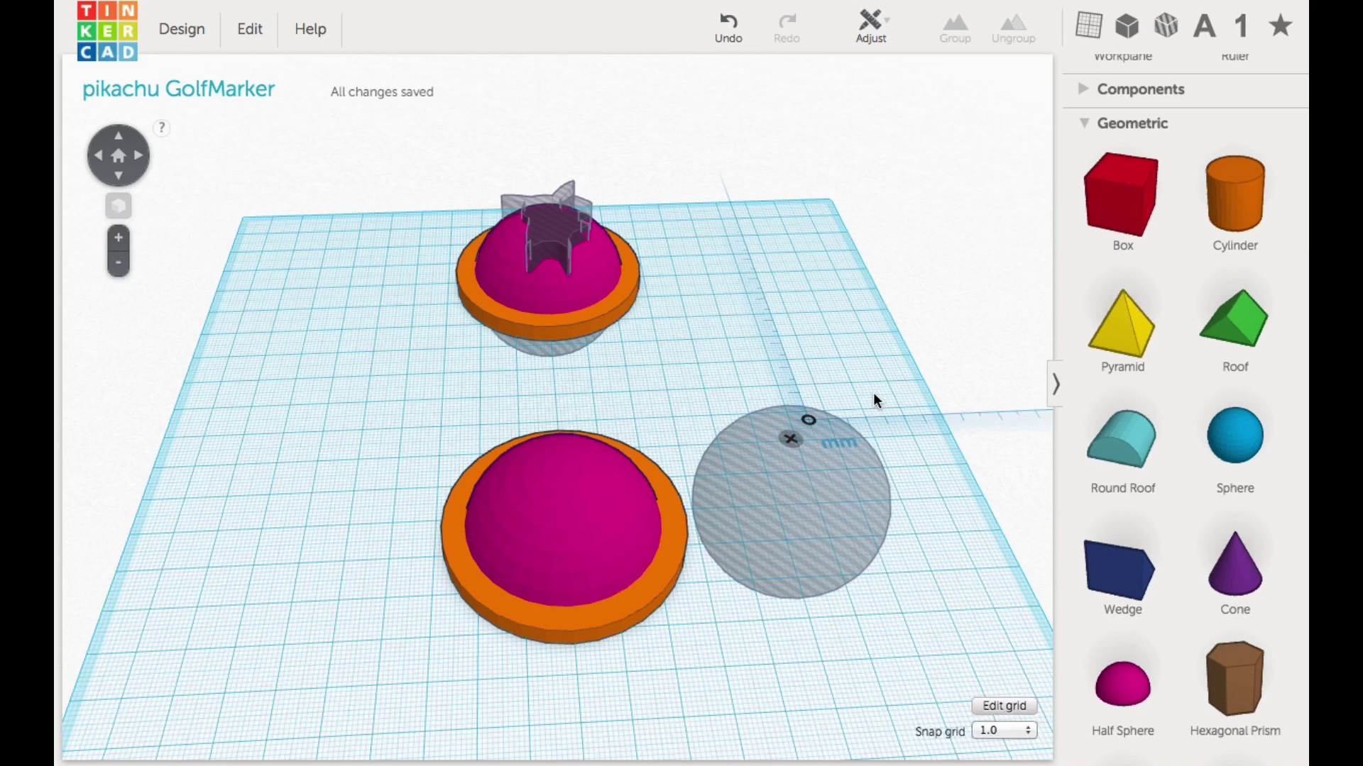
Step: Move the sphere hole into the dome and center-align it with the disc and dome
drag(770, 553, 547, 595)
drag(424, 401, 683, 658)
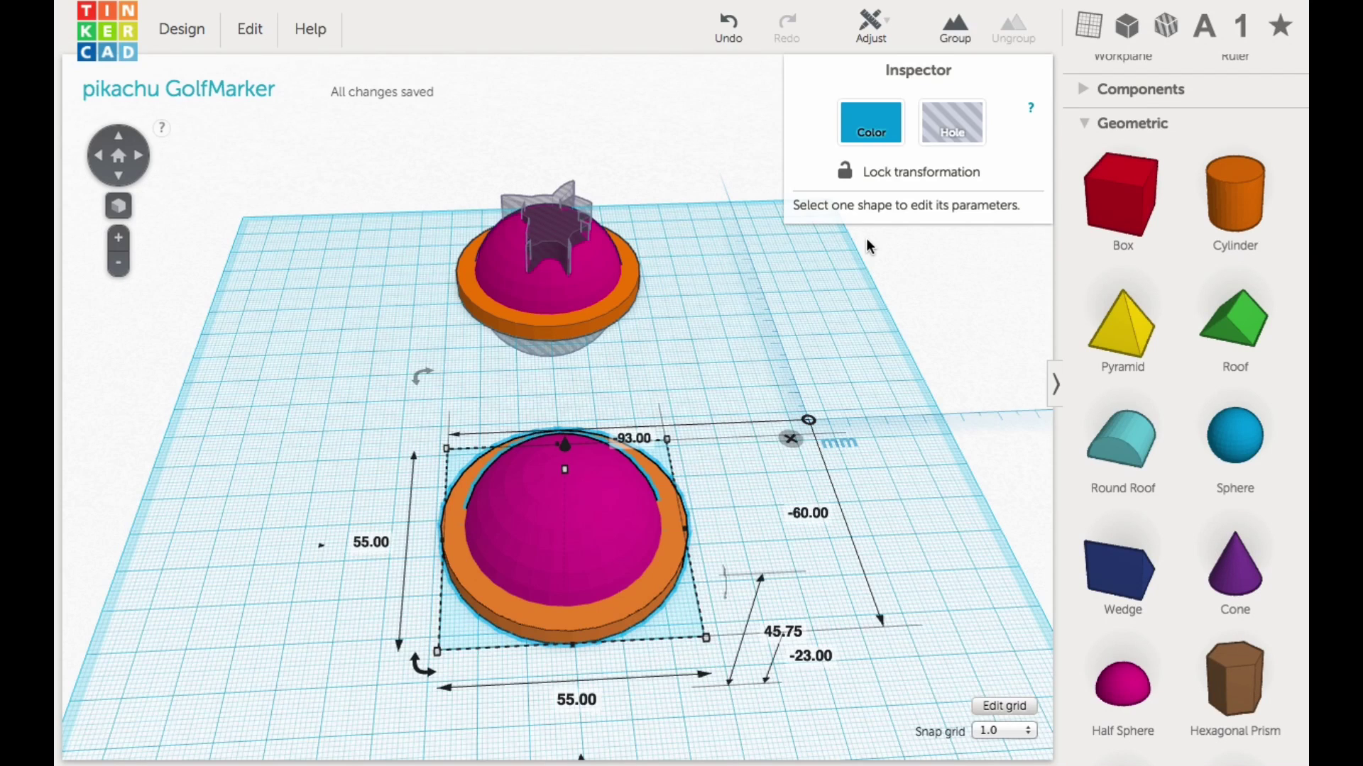
click(870, 25)
click(882, 62)
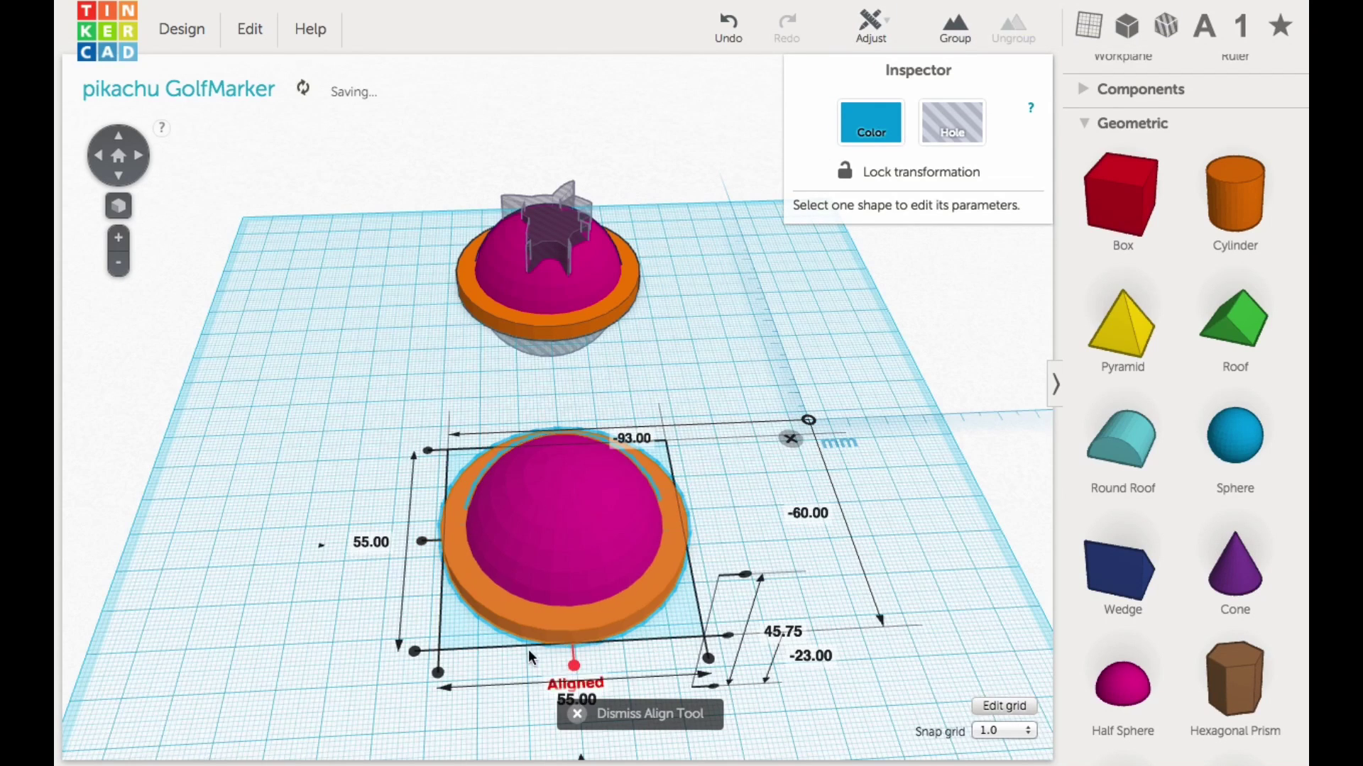
right_drag(319, 597, 300, 424)
click(300, 424)
Step: Group the disc, dome and sphere hole into one hollow body
drag(749, 652, 807, 673)
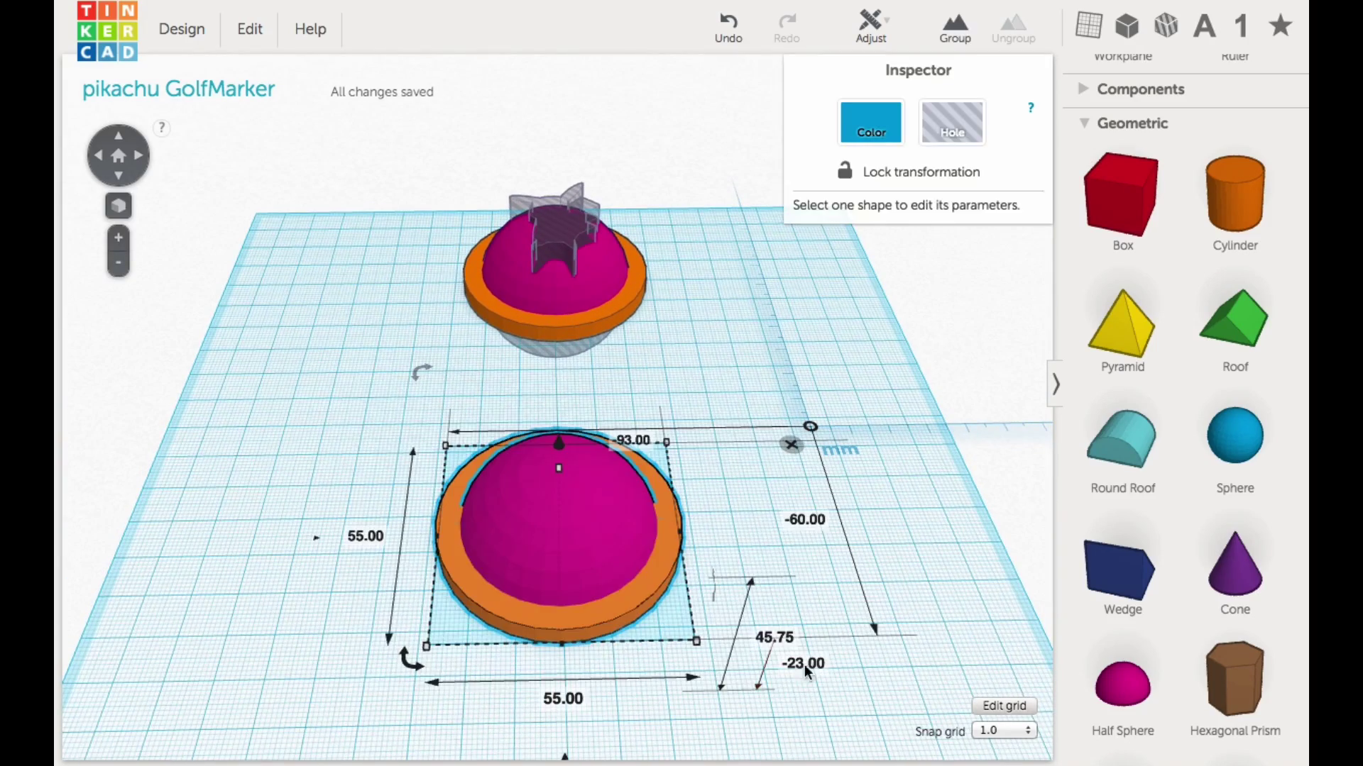
click(958, 27)
click(739, 426)
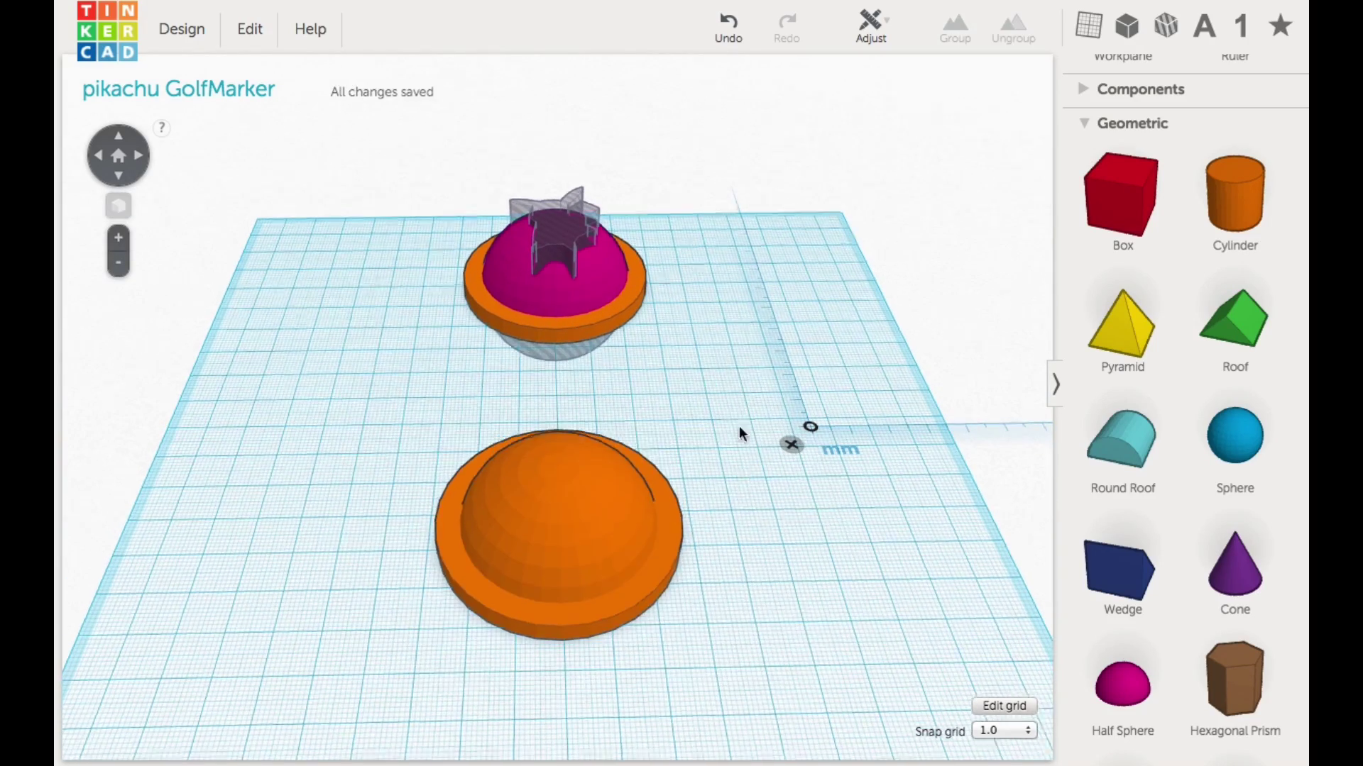
Step: Import pikachu.svg into the design as a solid Pikachu shape
right_drag(739, 426, 742, 488)
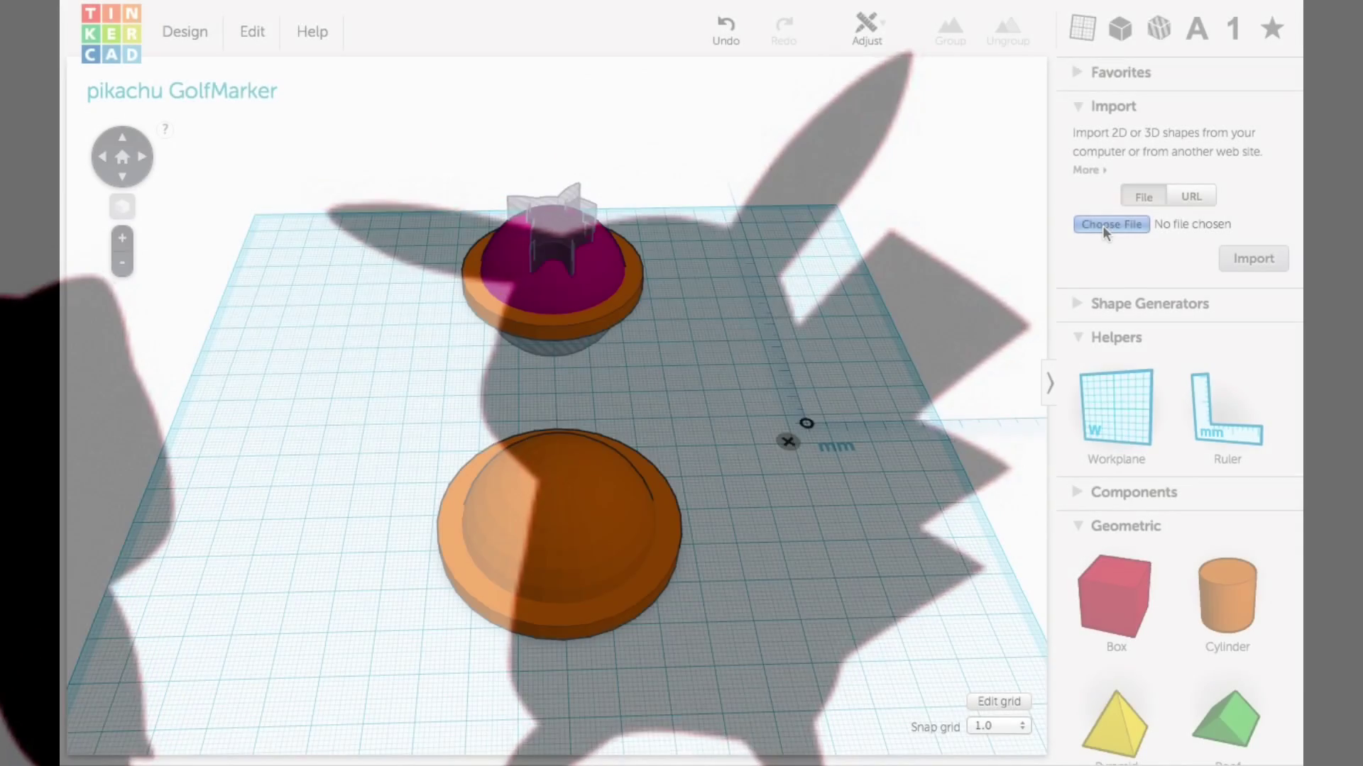
click(1102, 226)
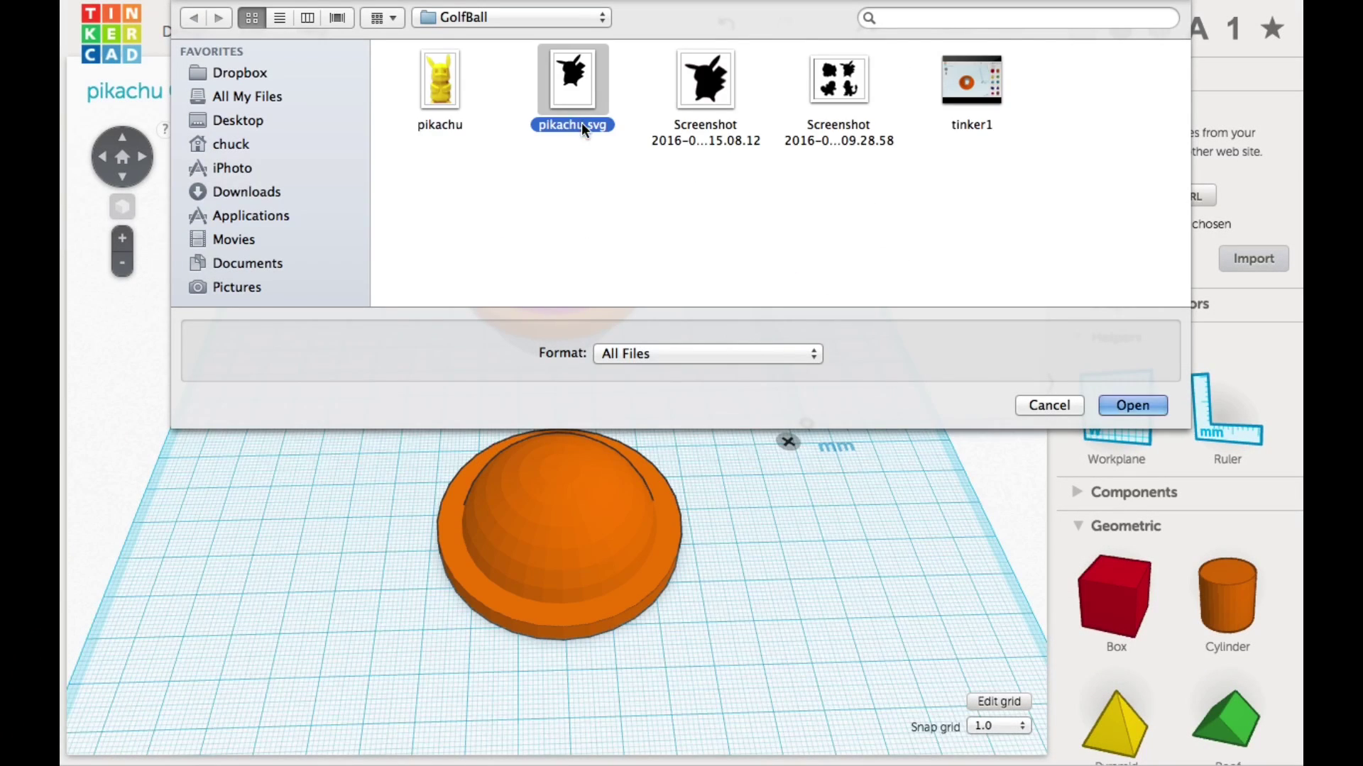
click(1128, 406)
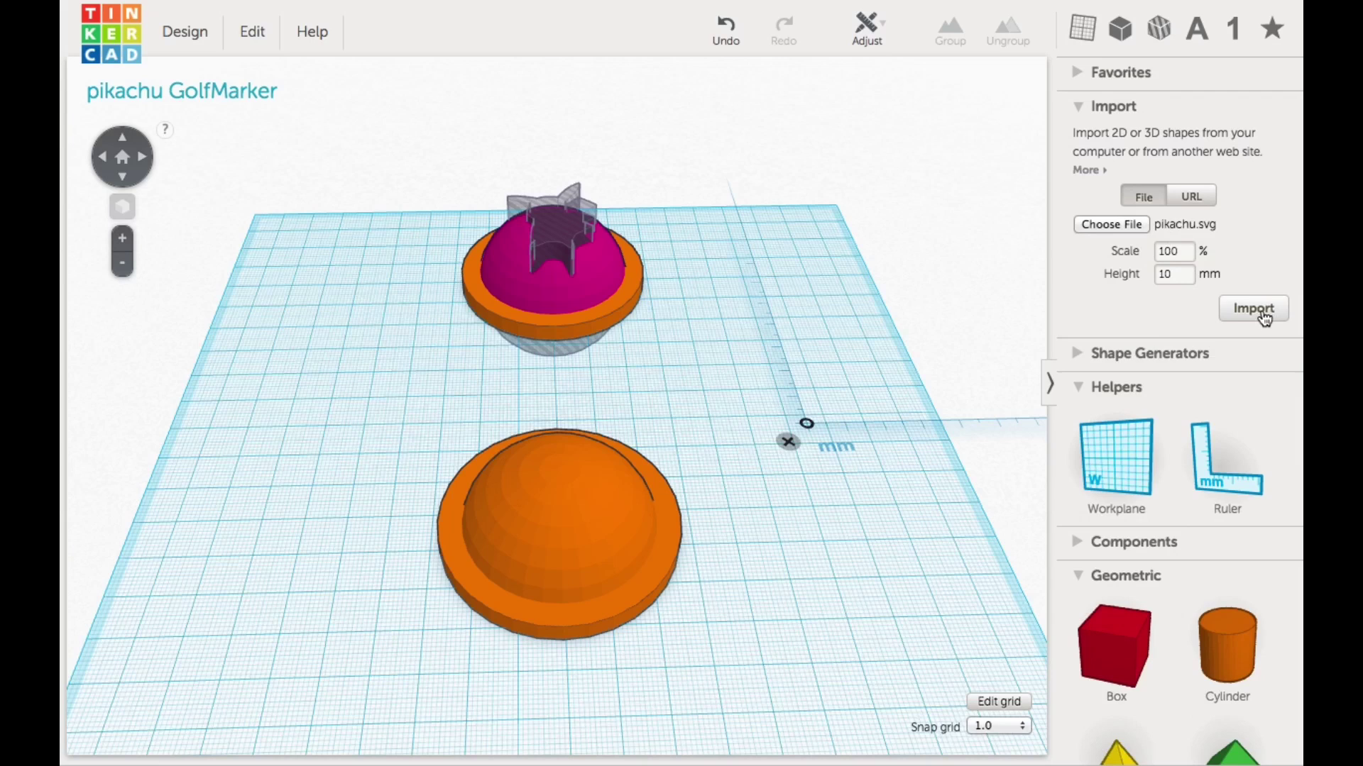
click(1261, 313)
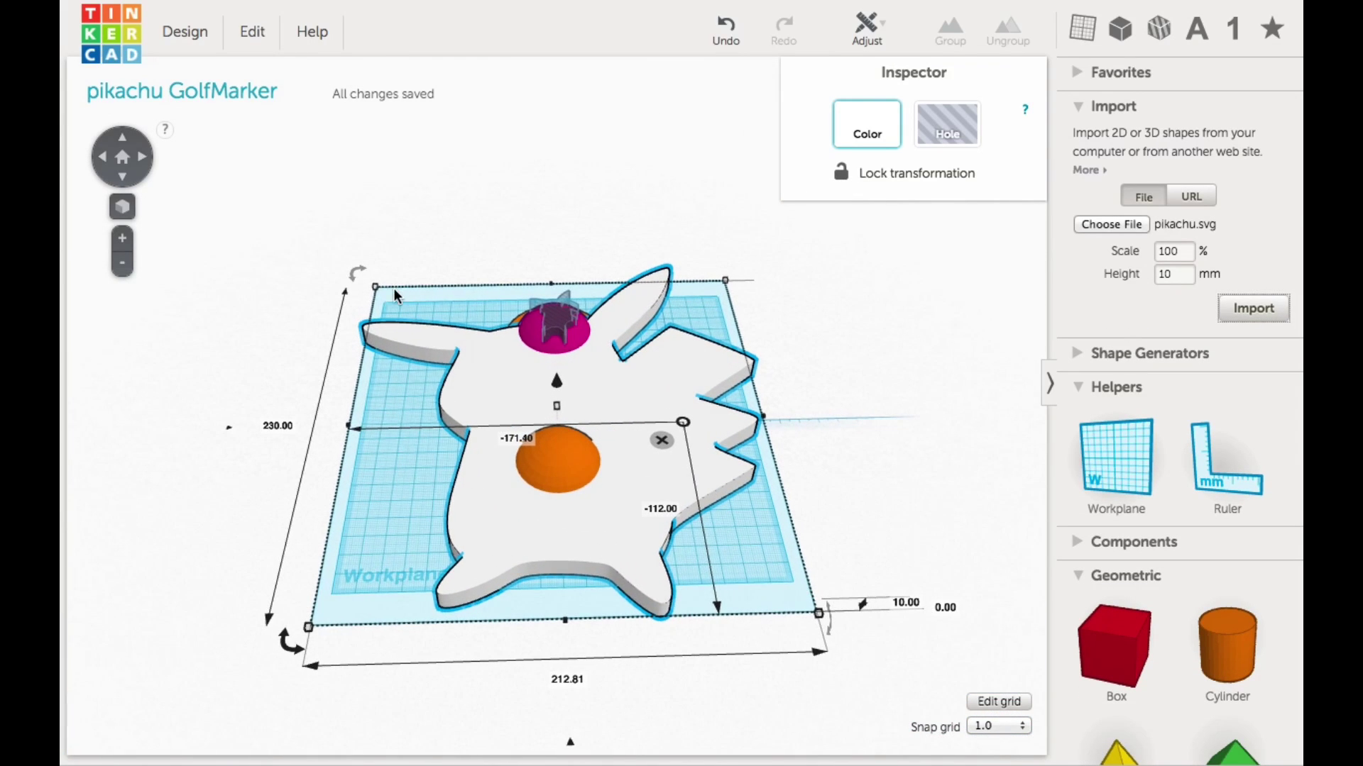
Step: Scale the Pikachu down to about 35 × 38 mm, raise it to 15.52 mm, and make it a hole
mouse_move(377, 287)
shift+drag(377, 283, 722, 436)
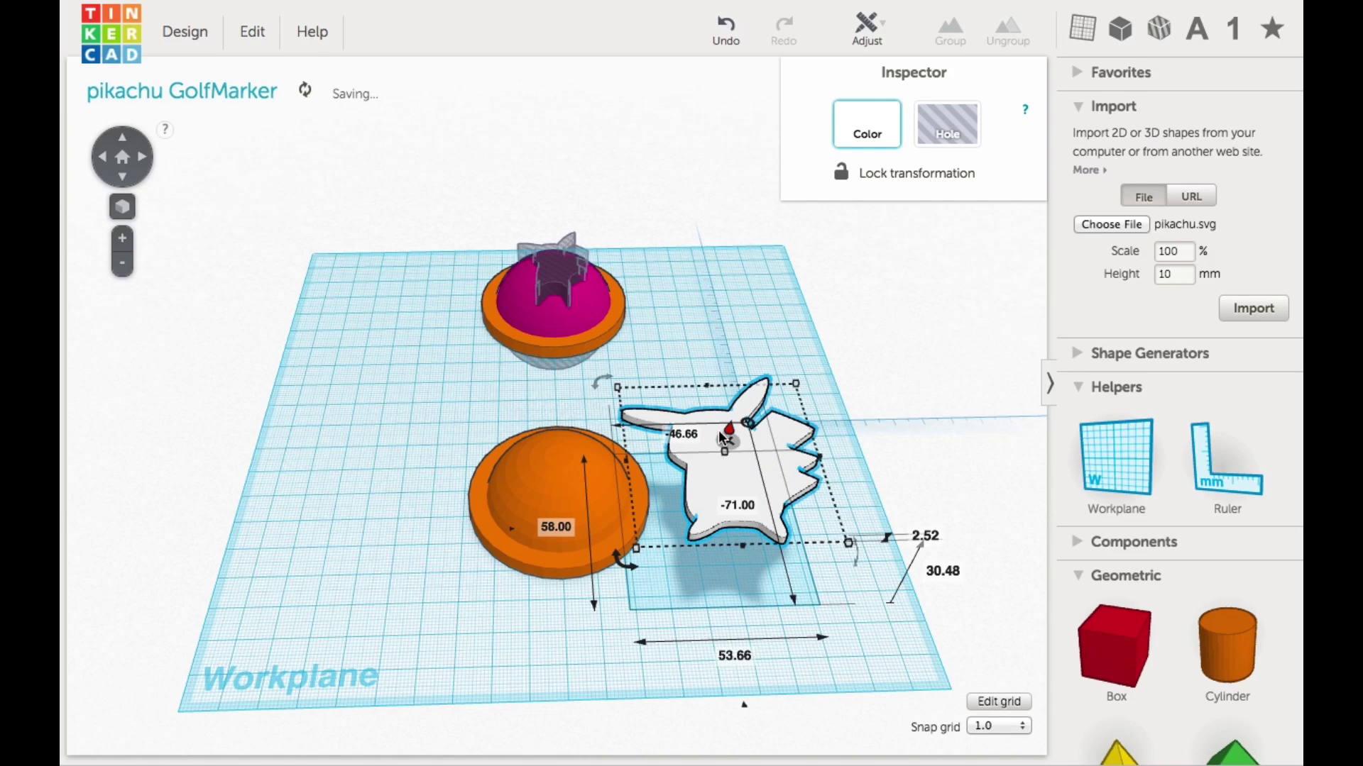
shift+drag(618, 392, 687, 433)
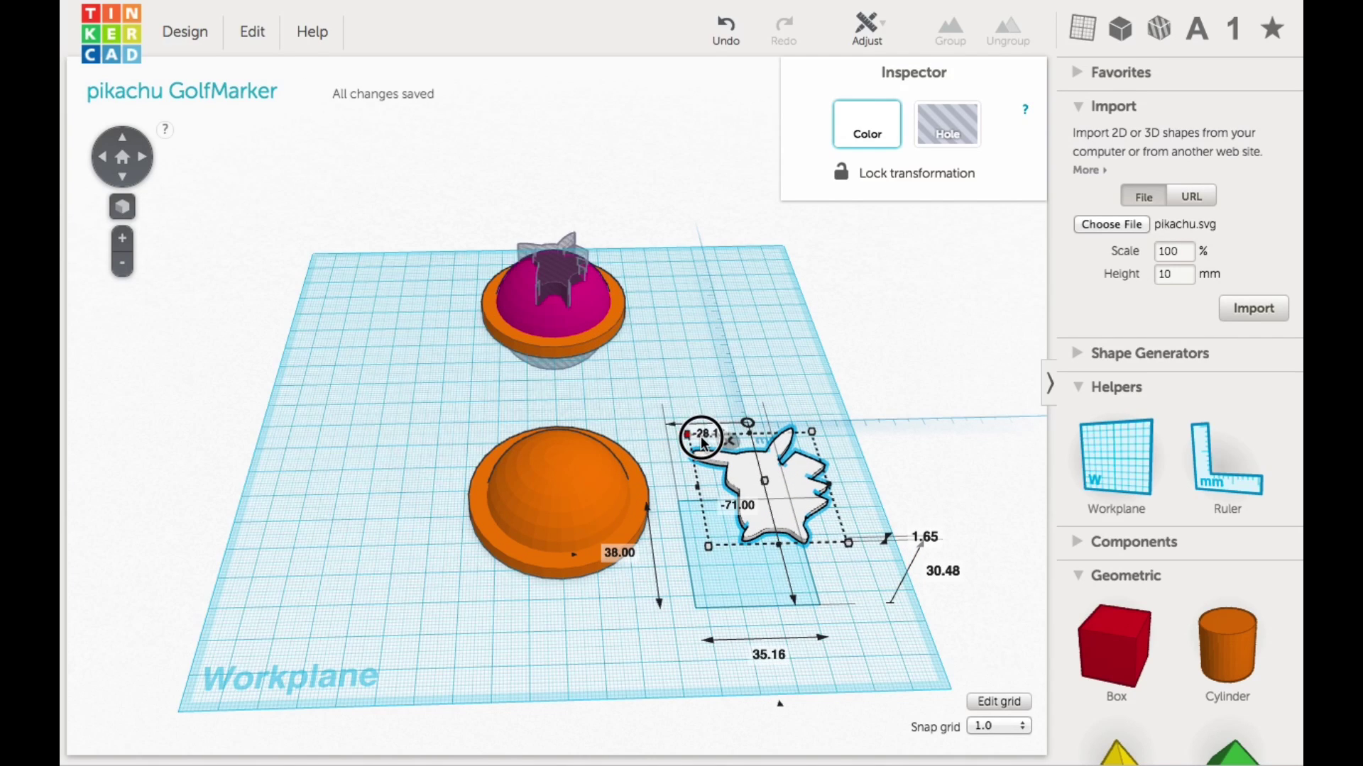
drag(768, 472, 778, 415)
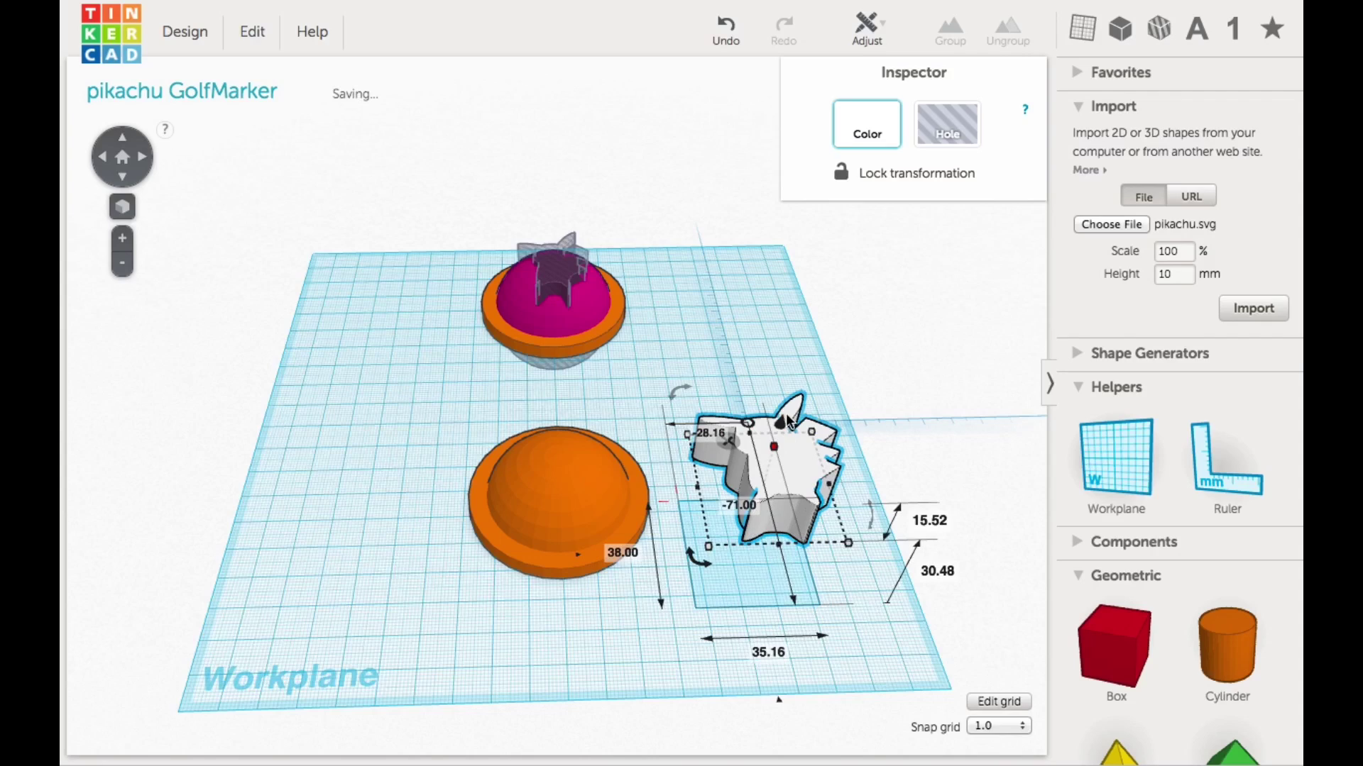
click(951, 120)
Step: Move the Pikachu hole onto the dome and shrink it to about 28.91 × 34.25 mm
drag(729, 458, 555, 460)
scroll(568, 464, up, 2)
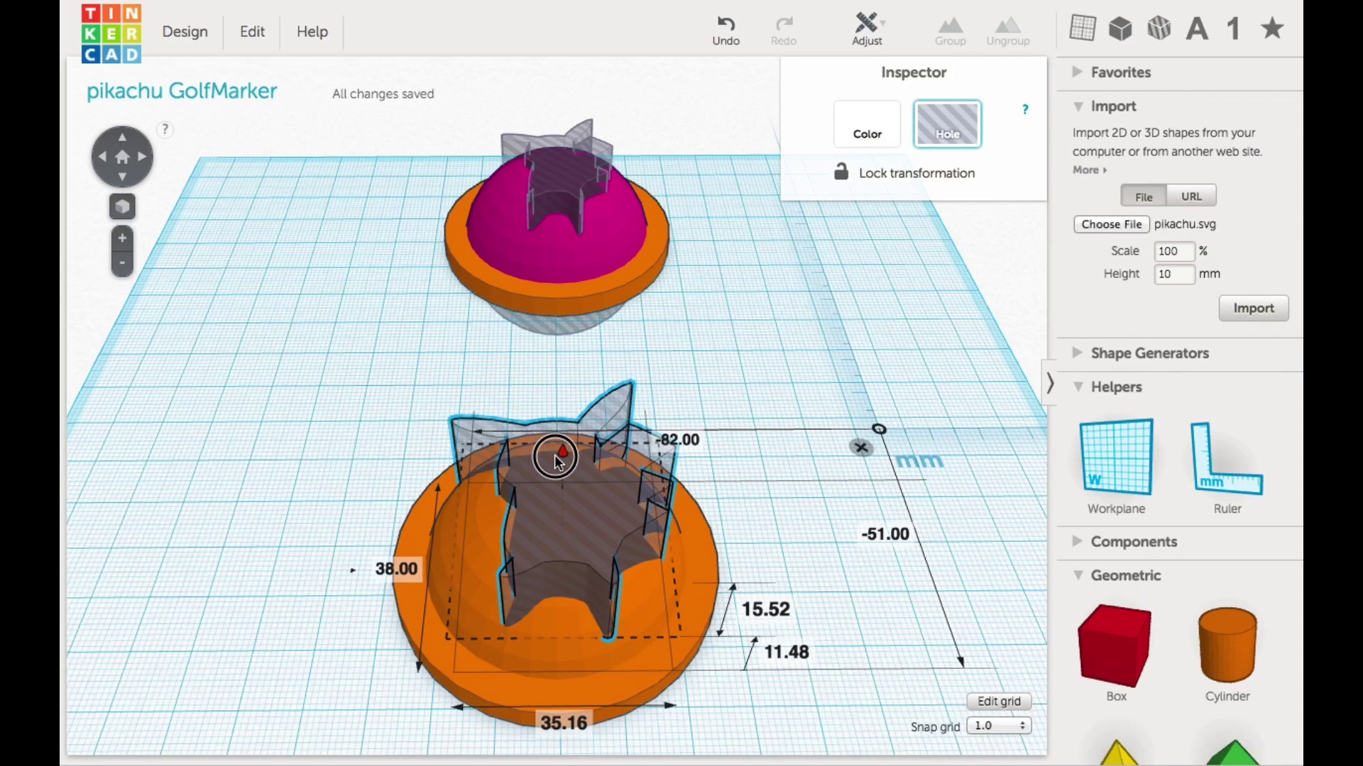
right_drag(788, 447, 775, 632)
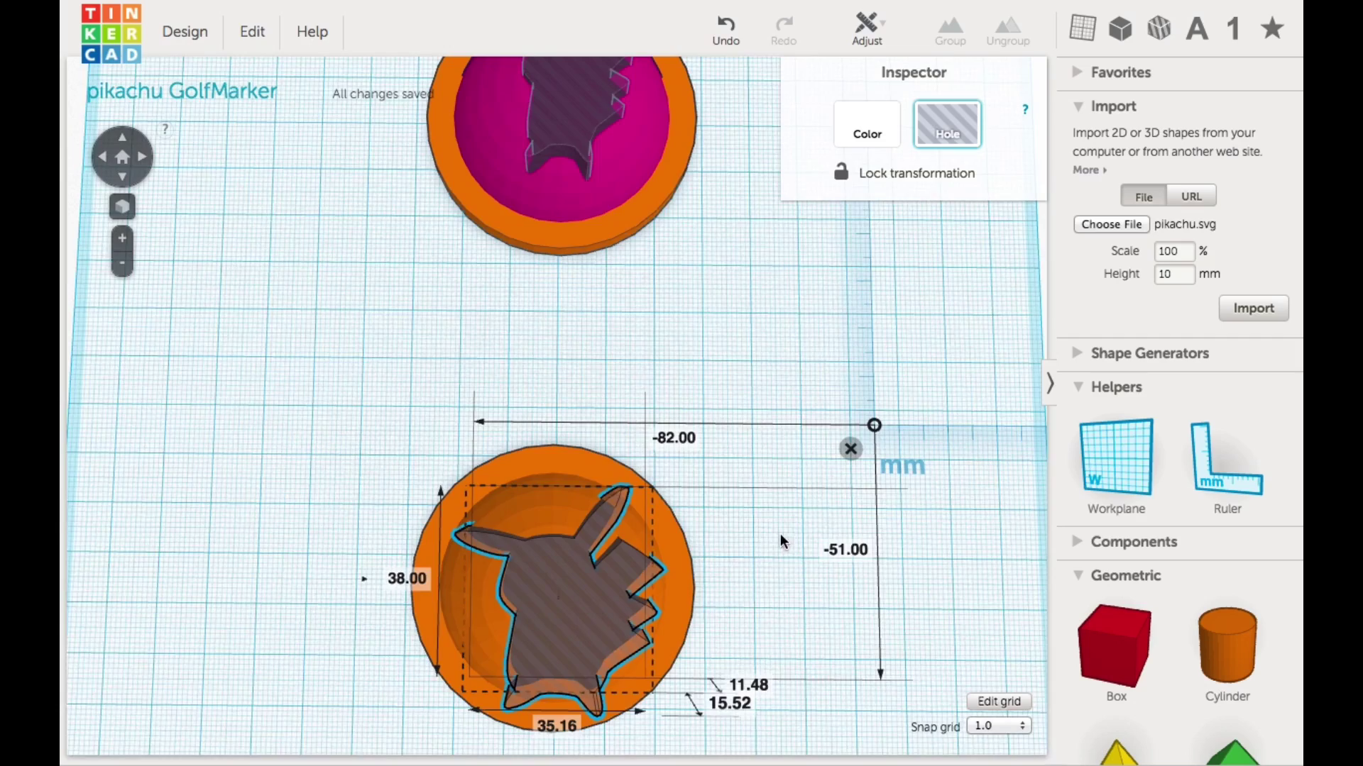
scroll(781, 534, down, 2)
shift+drag(507, 463, 566, 463)
scroll(565, 551, down, 2)
scroll(568, 471, up, 1)
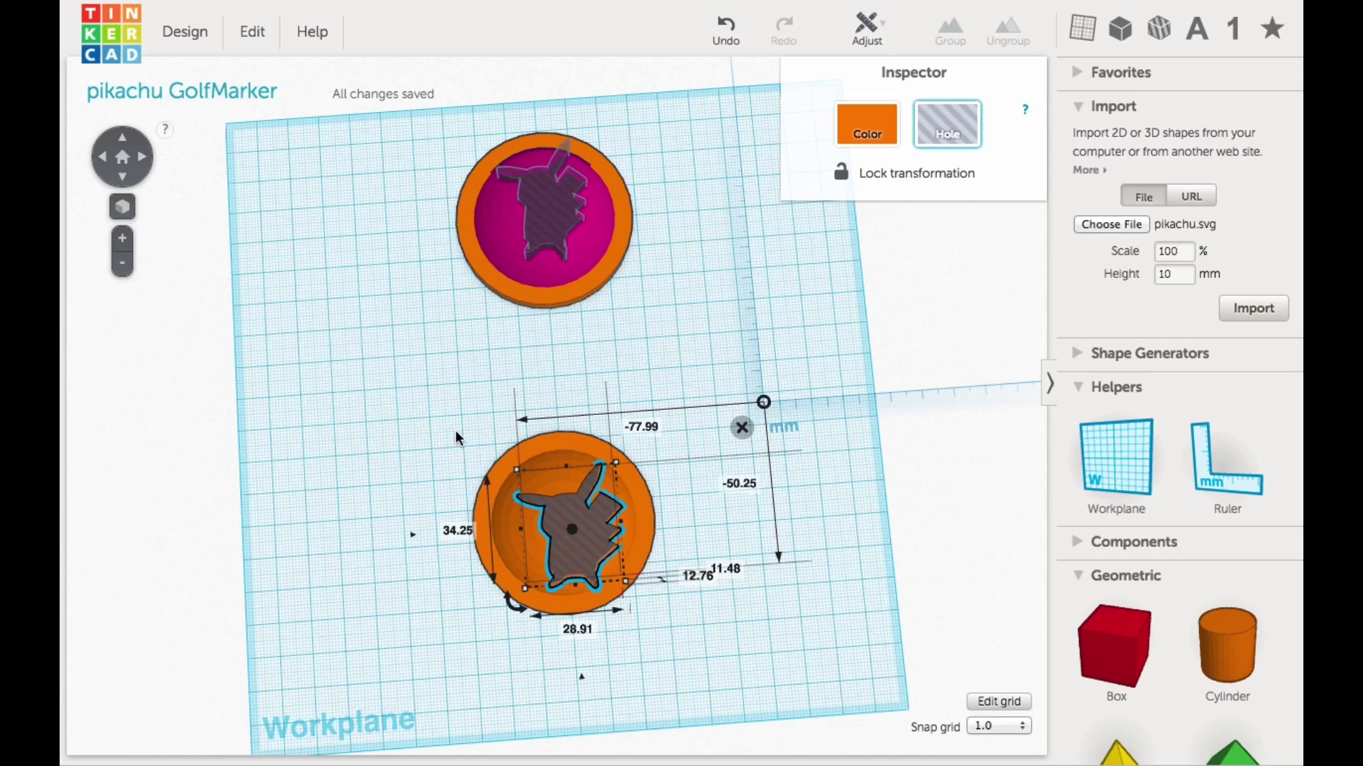
Step: Center-align the Pikachu hole and dome along both horizontal axes
drag(480, 518, 667, 623)
click(883, 25)
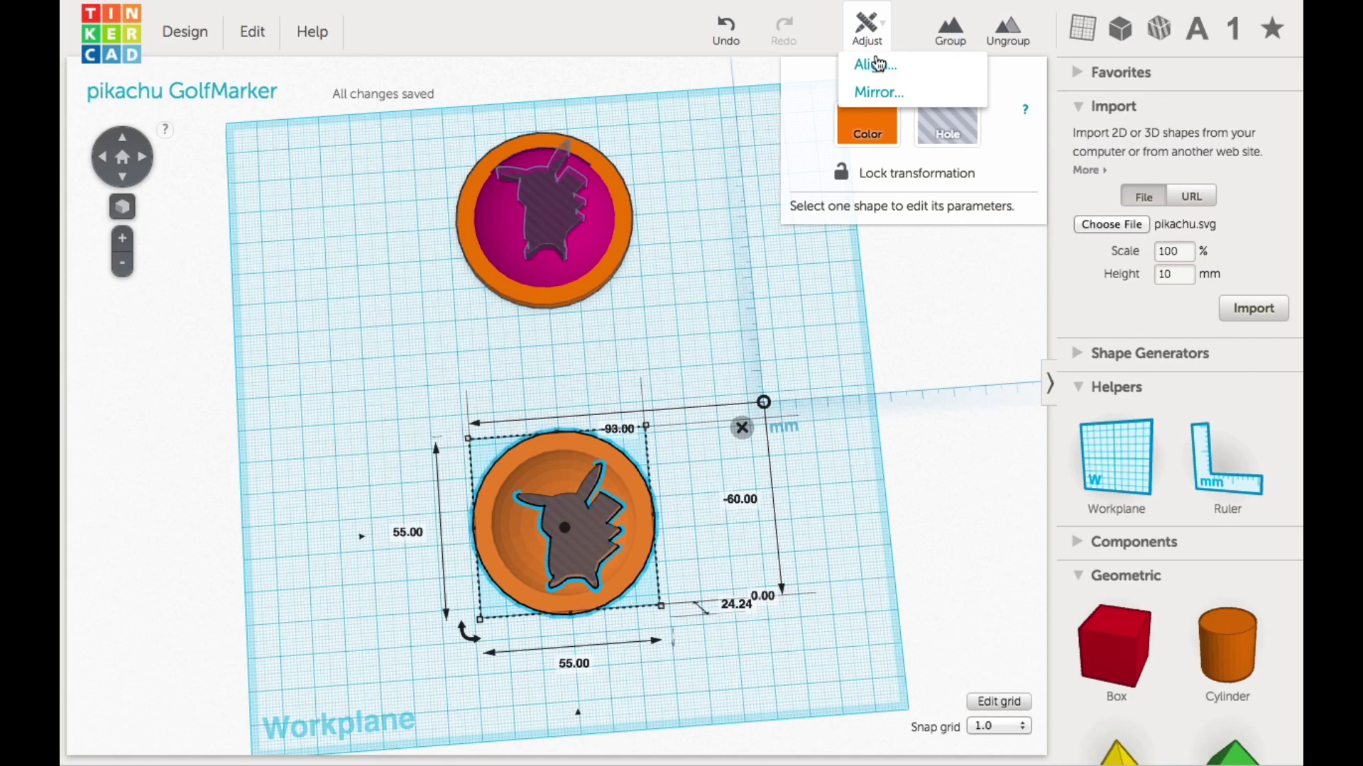
click(874, 63)
click(572, 633)
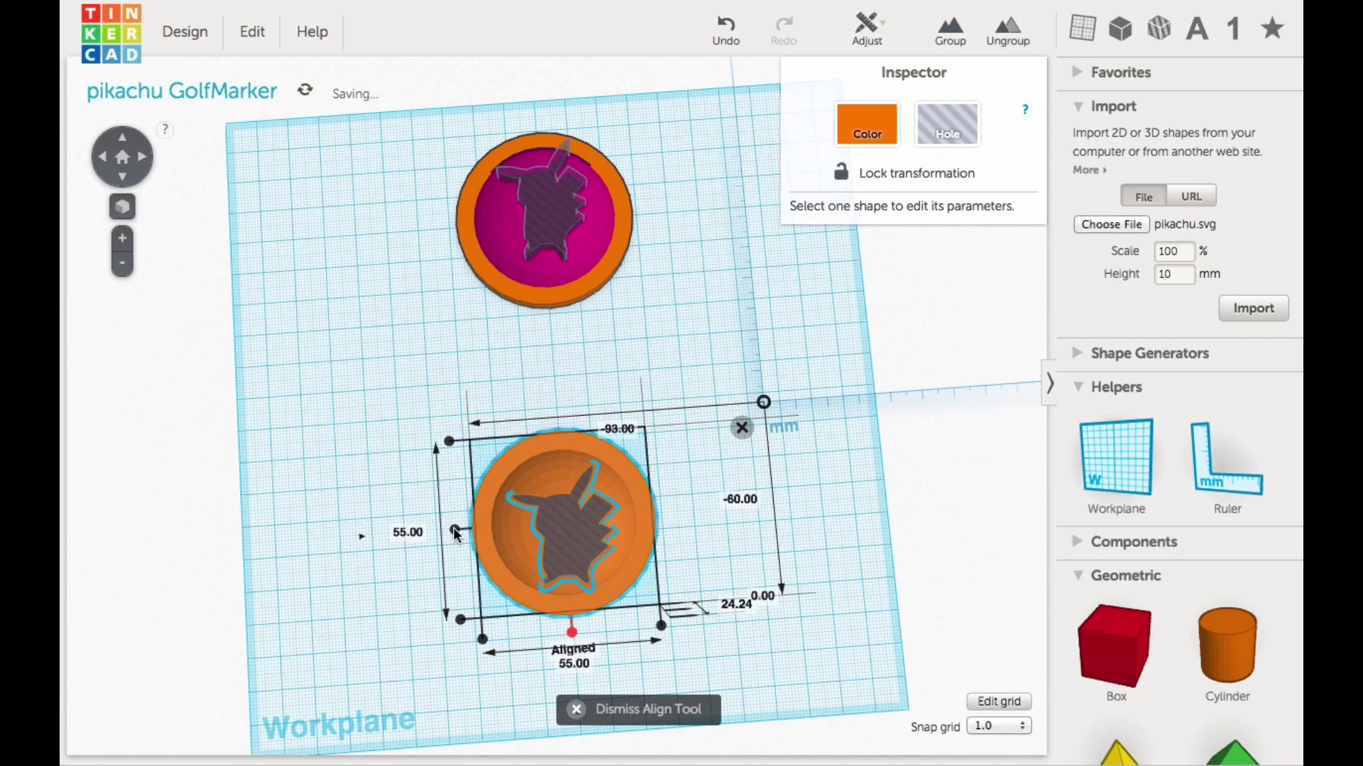
click(456, 531)
Step: Group the dome and Pikachu hole so the silhouette cuts through the marker
mouse_move(741, 564)
right_down()
mouse_move(628, 514)
mouse_move(480, 495)
mouse_move(479, 525)
mouse_move(481, 496)
mouse_move(585, 547)
mouse_move(716, 559)
mouse_move(624, 539)
right_up()
drag(425, 401, 680, 608)
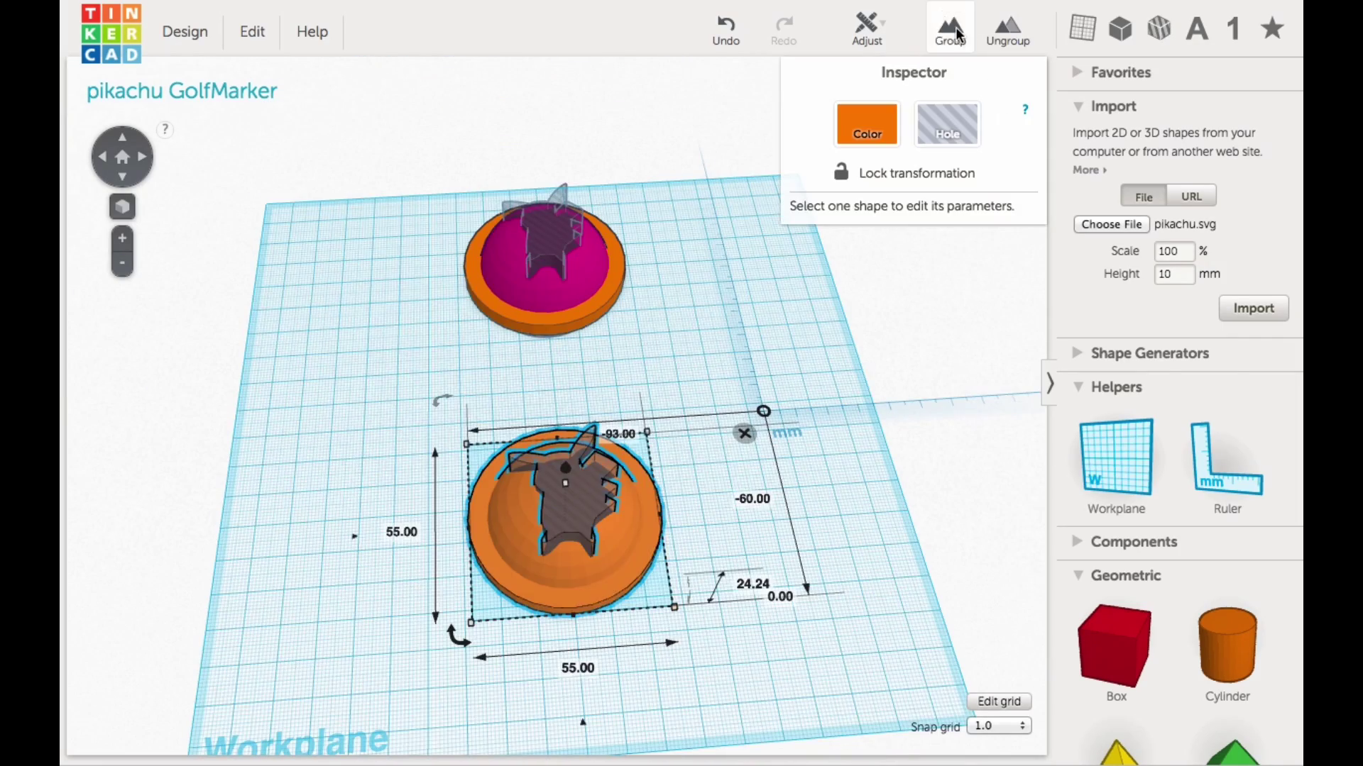
click(678, 339)
mouse_move(678, 338)
right_down()
mouse_move(671, 477)
mouse_move(191, 63)
right_up()
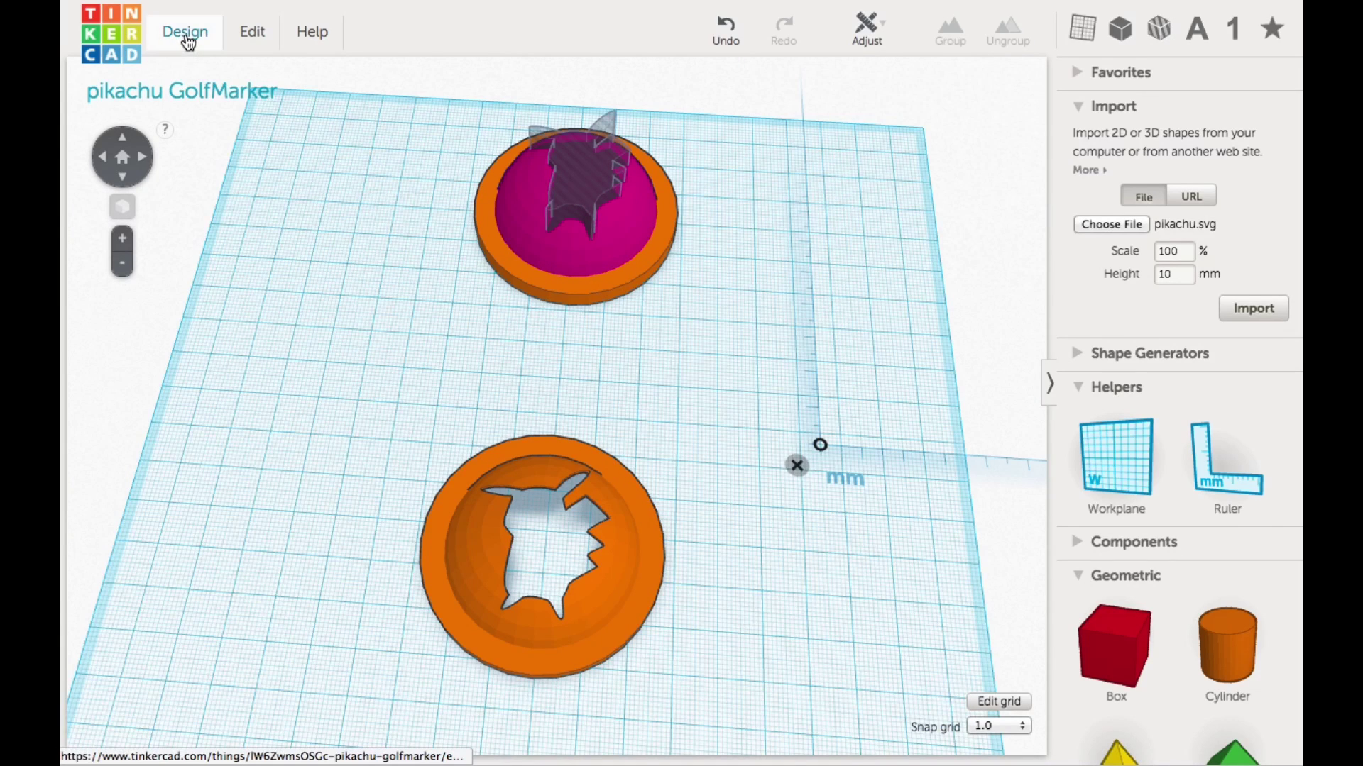
Step: Export the design as an STL and view it from above on Simplify3D's build plate
click(186, 44)
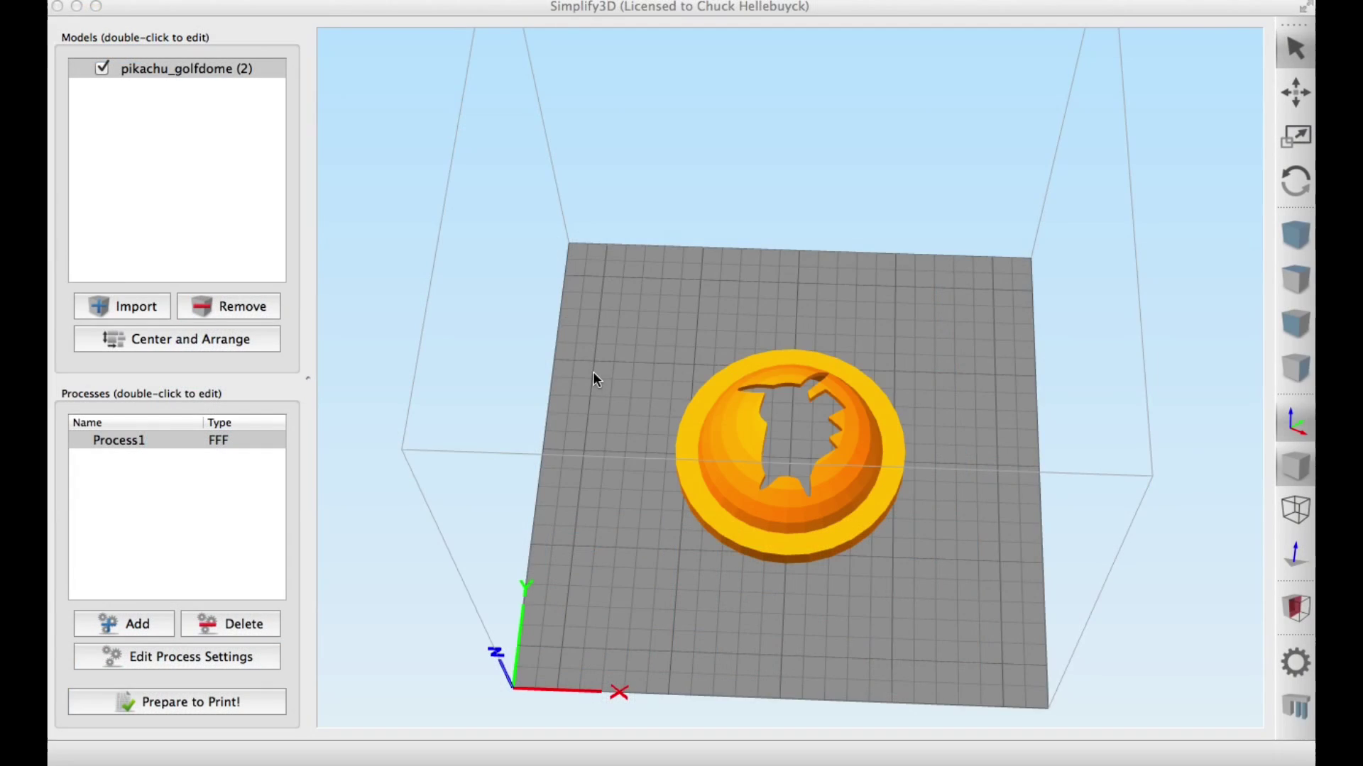
mouse_move(593, 375)
mouse_down()
mouse_move(597, 443)
mouse_move(517, 279)
mouse_move(511, 310)
mouse_move(586, 387)
mouse_up()
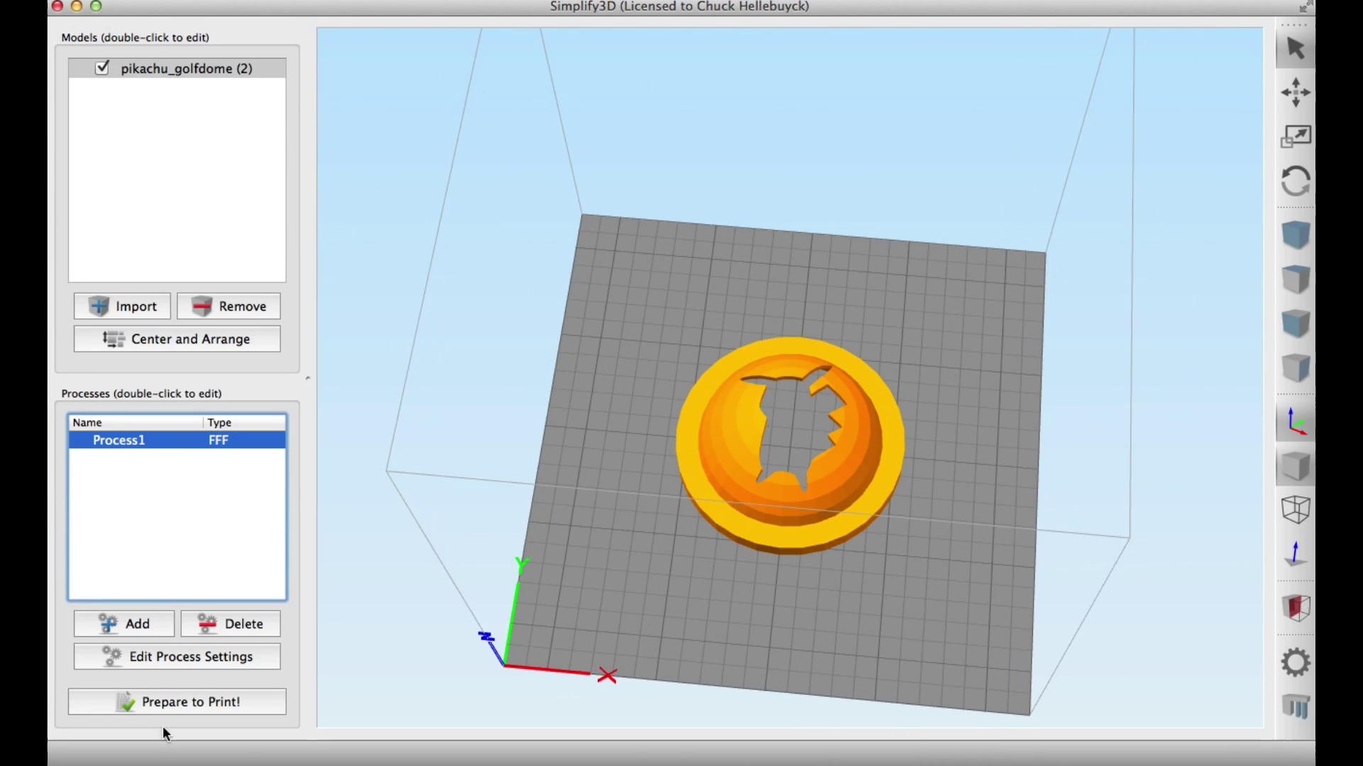
Step: Set 5 outline perimeter shells and turn off the skirt in the process settings
click(177, 656)
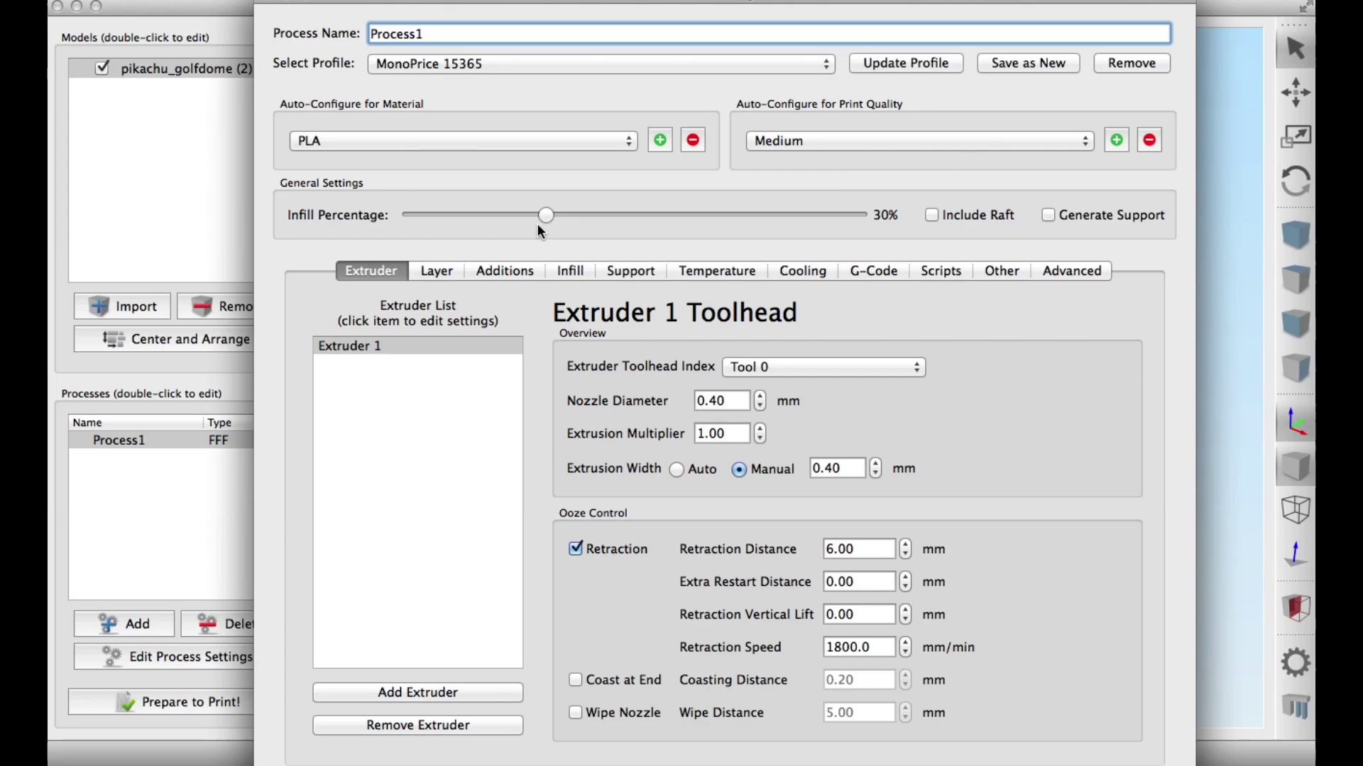
click(436, 271)
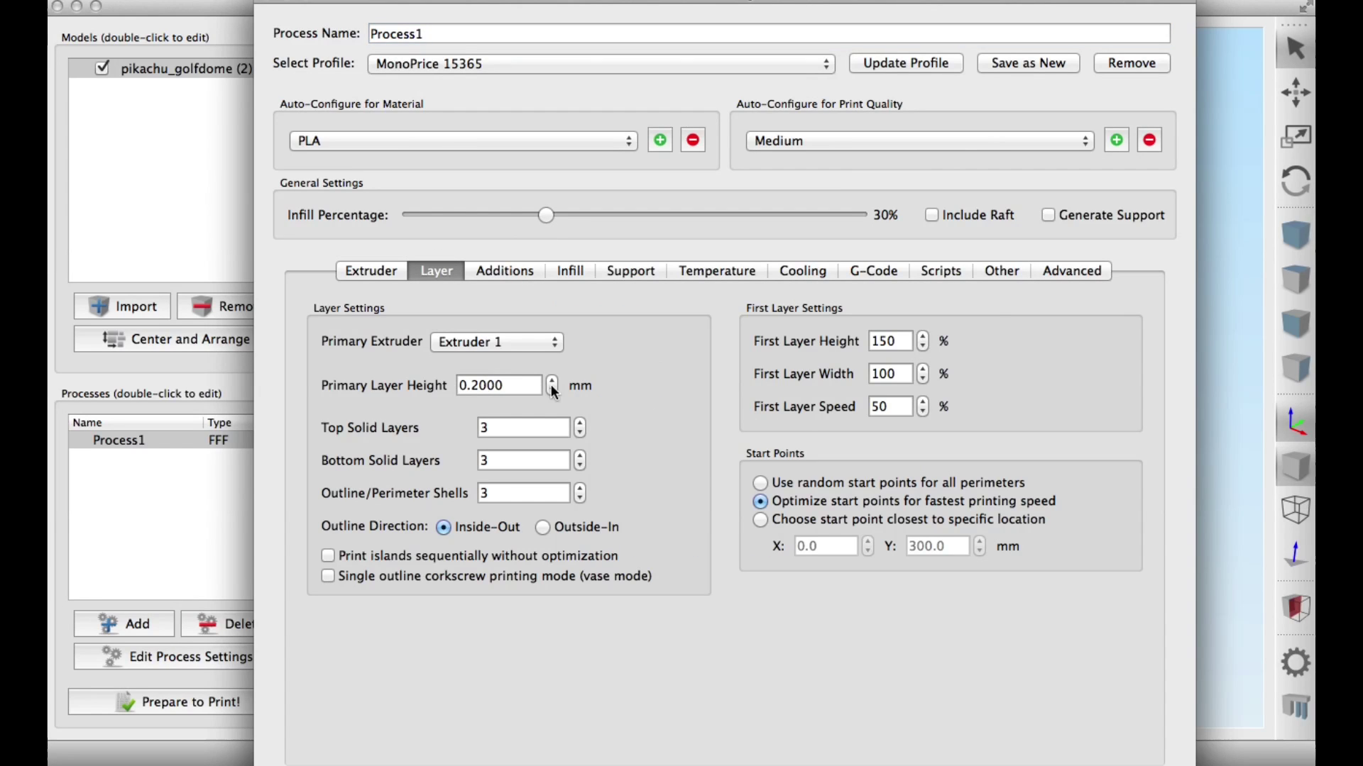
click(582, 491)
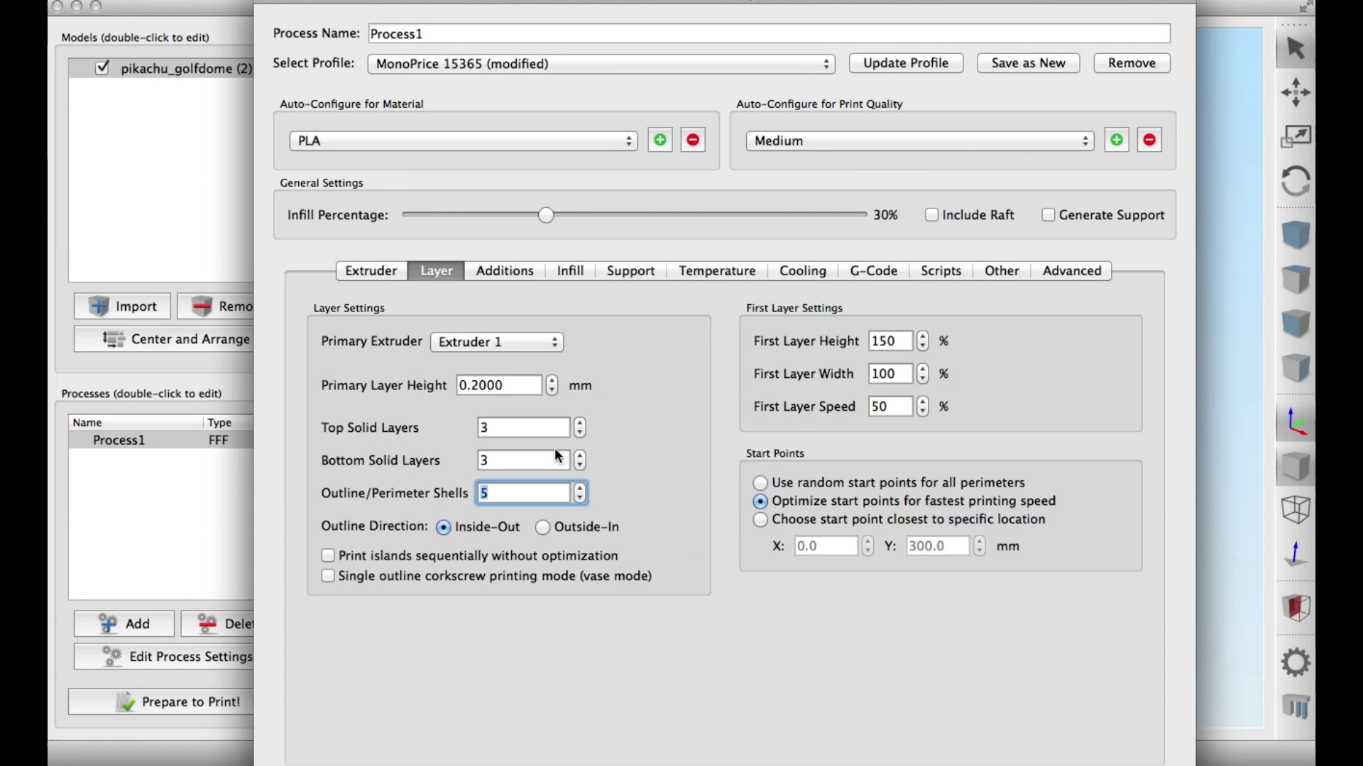
click(517, 272)
click(399, 304)
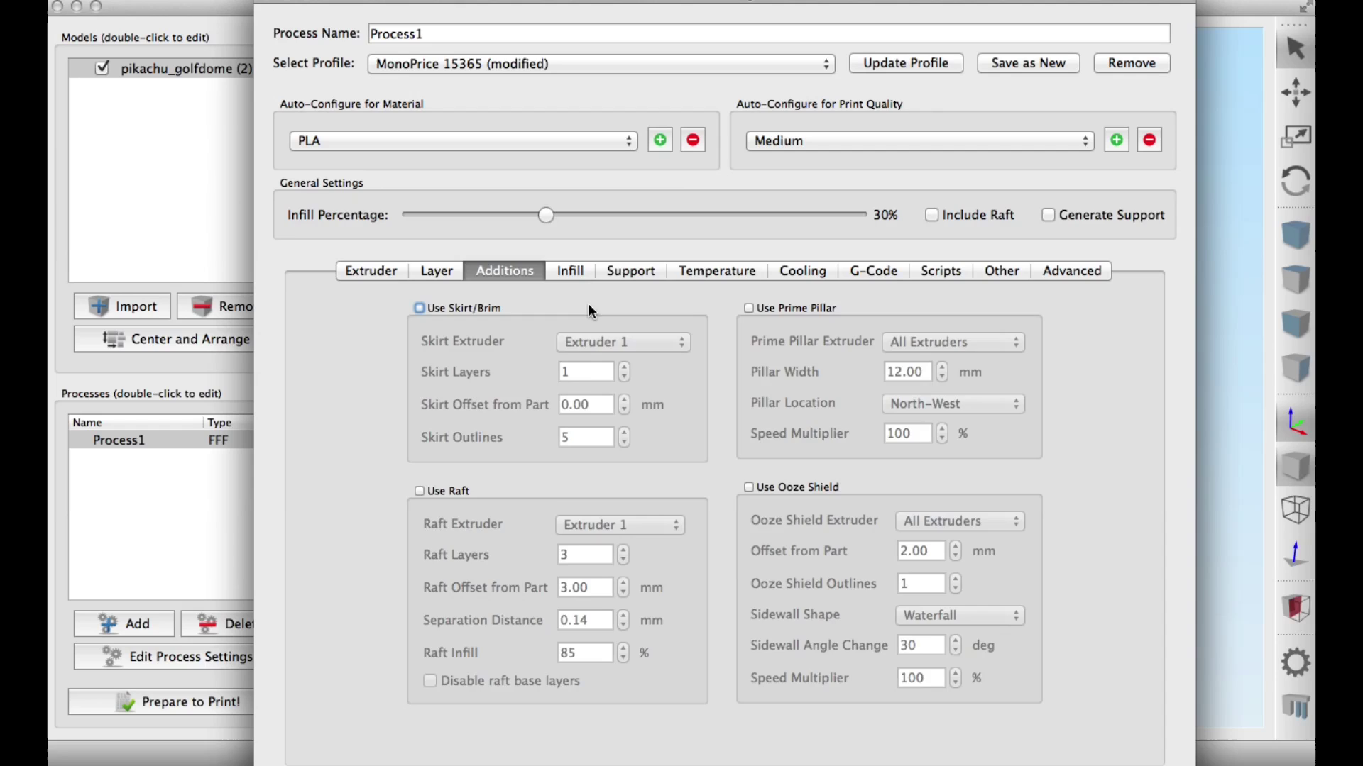
Step: Review infill, support and the 200° extruder temperature, then slice for a toolpath preview
click(572, 271)
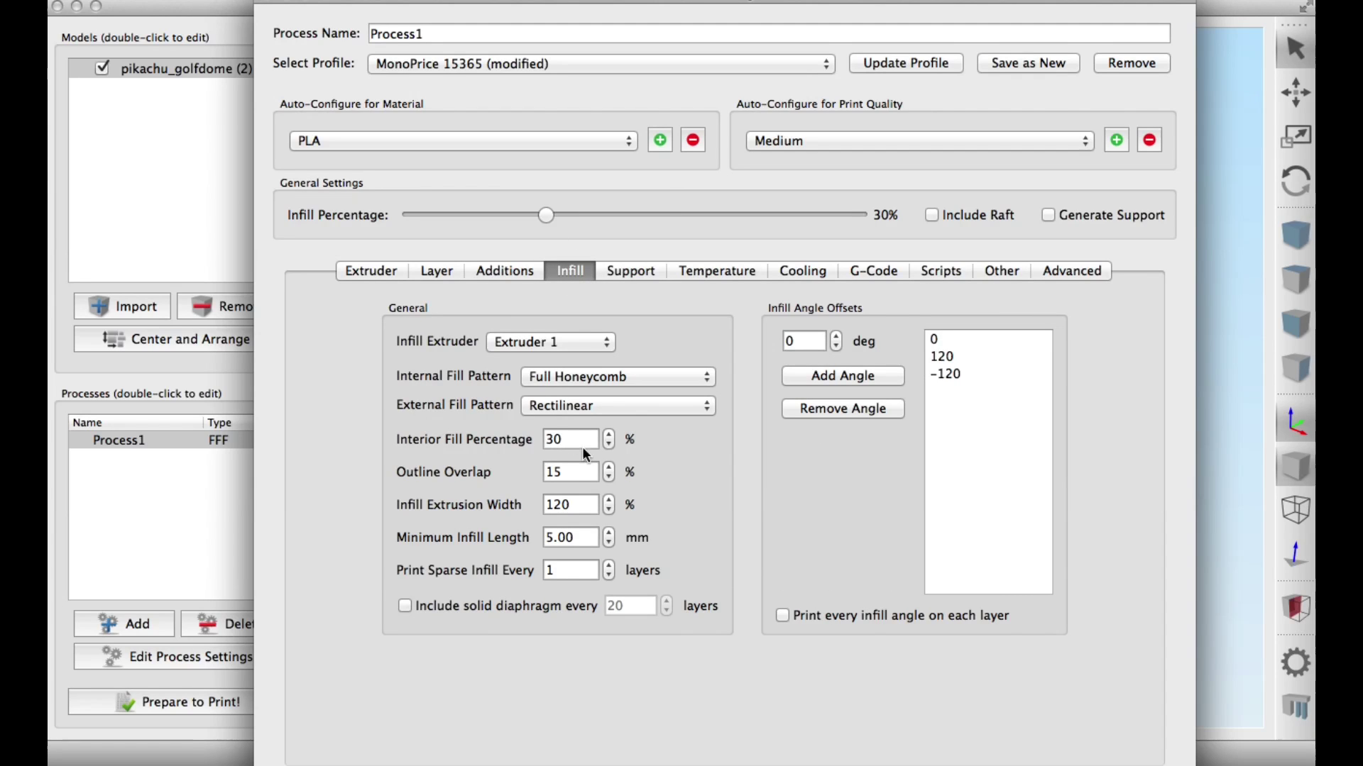
click(647, 276)
click(708, 274)
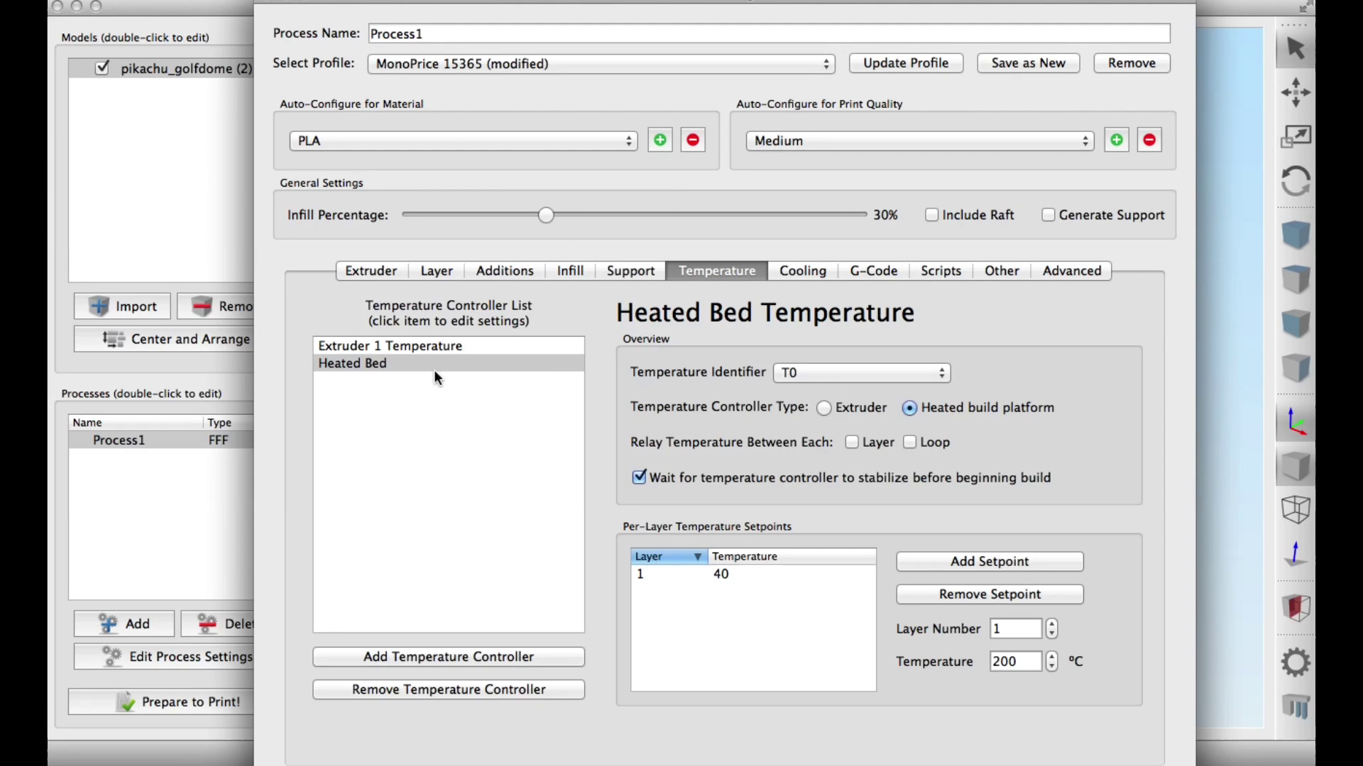
click(511, 346)
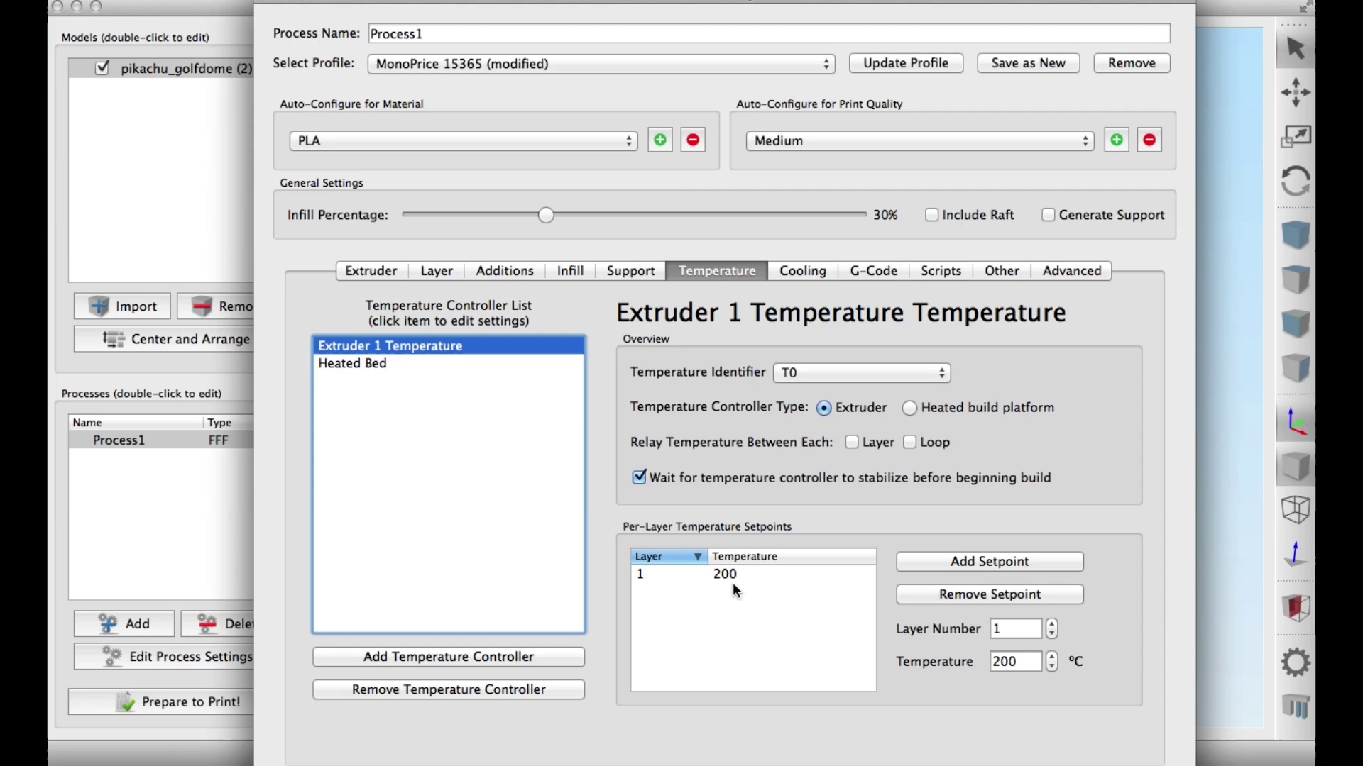
key(Return)
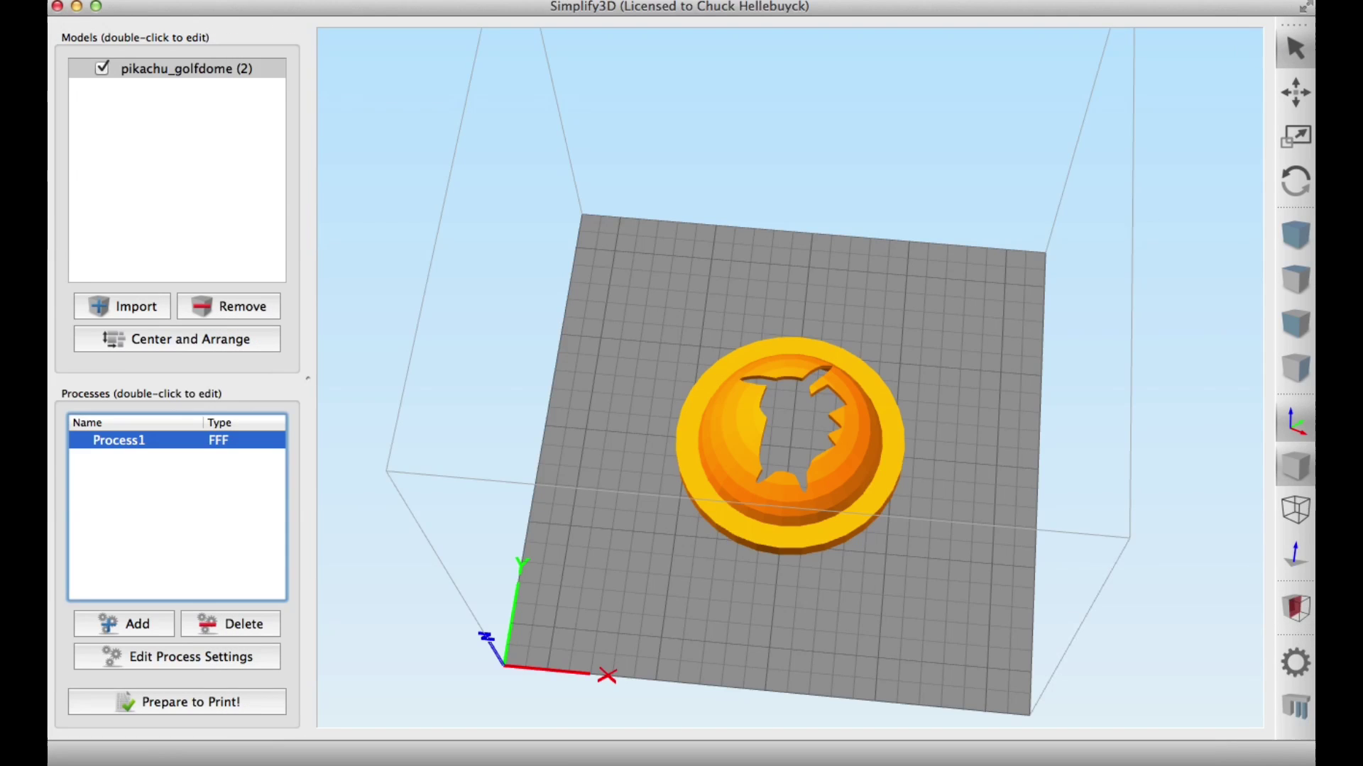
click(172, 701)
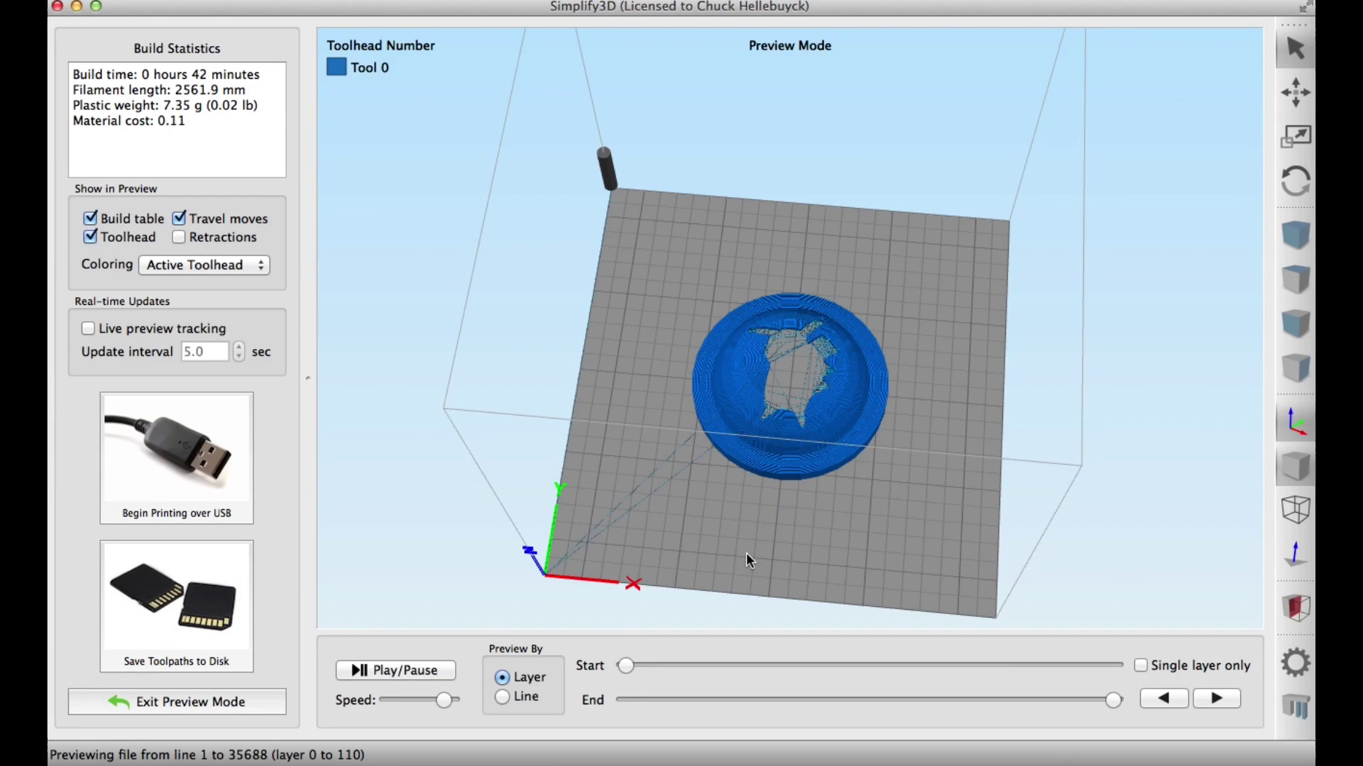
drag(760, 526, 1006, 569)
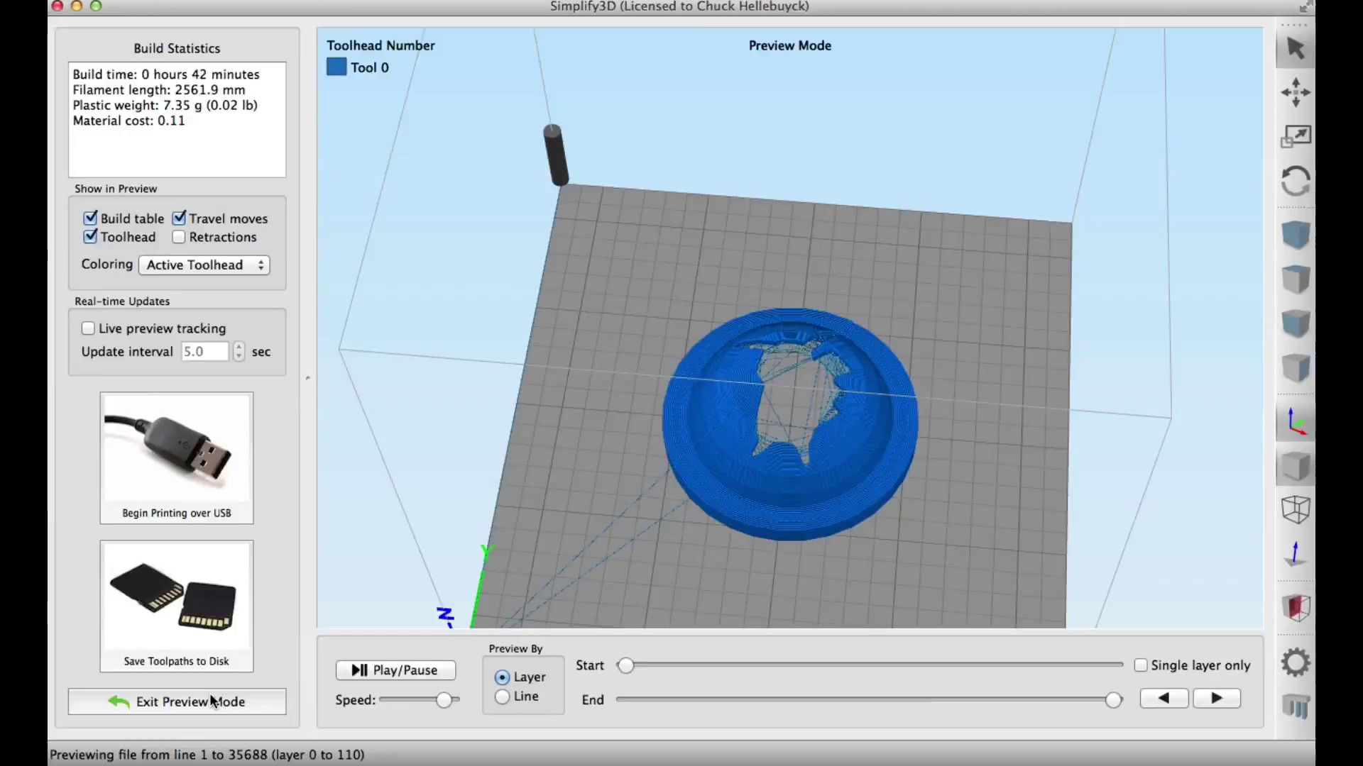
drag(136, 74, 266, 76)
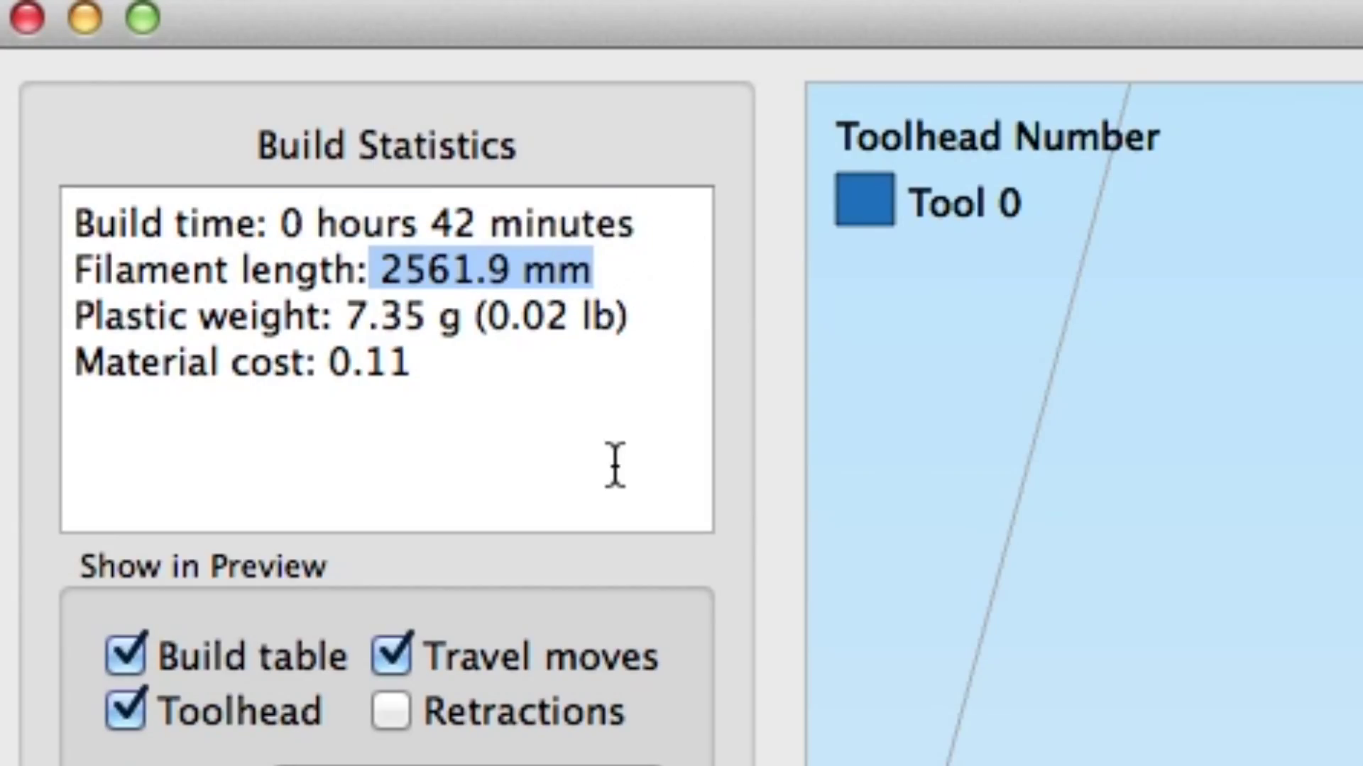